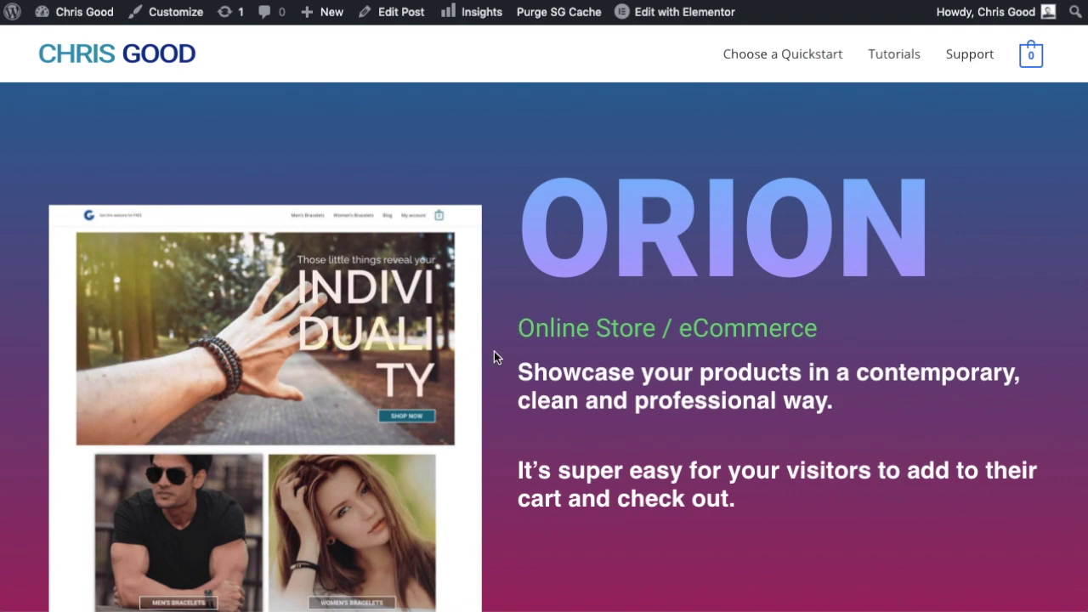
scroll(494, 357, "down", 4)
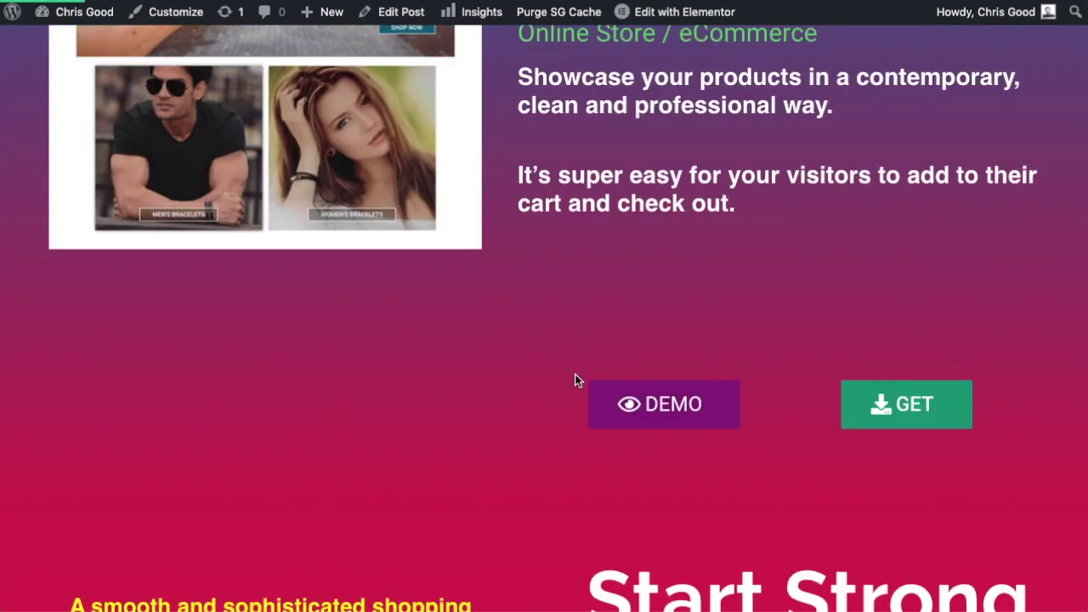
scroll(658, 324, "up", 4)
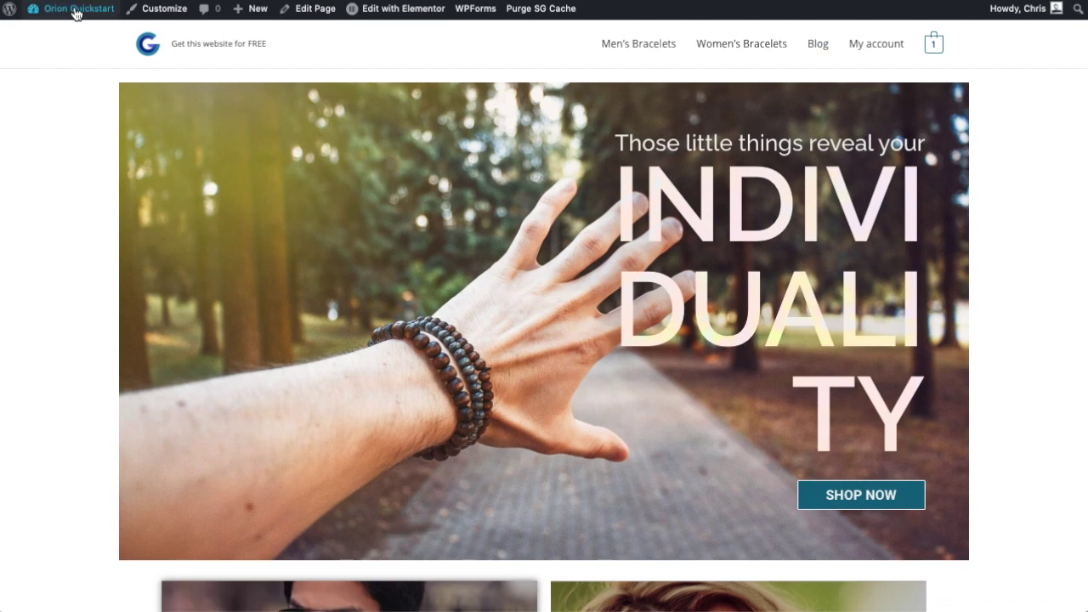
Open the Orion Quickstart site's dashboard and expand the WooCommerce Recent Reviews and WooCommerce Status widgets
mouse_move(73, 13)
left_click(56, 37)
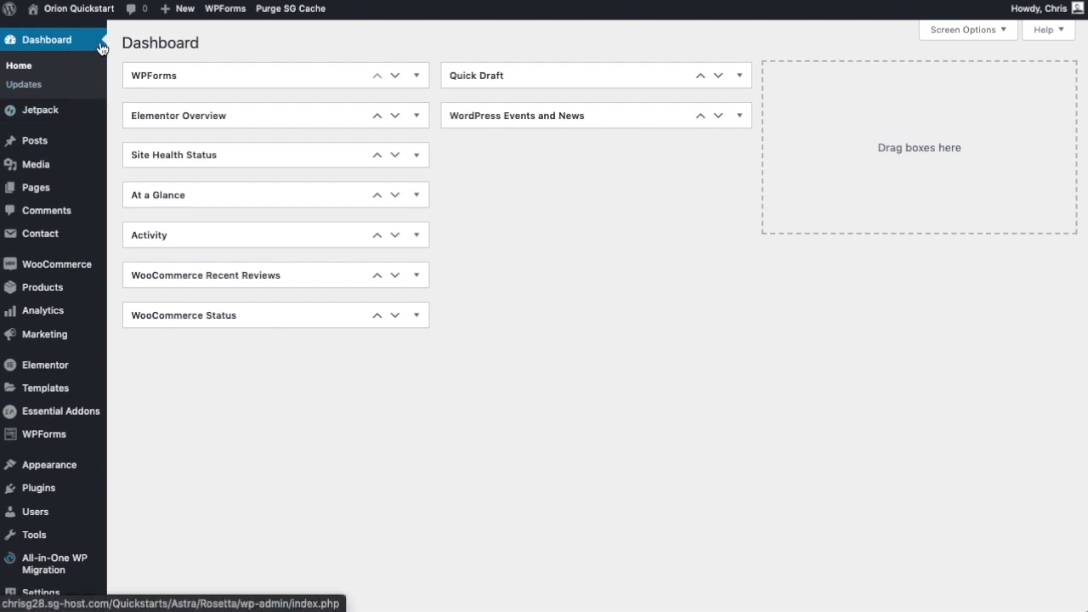
left_click(417, 275)
left_click(418, 347)
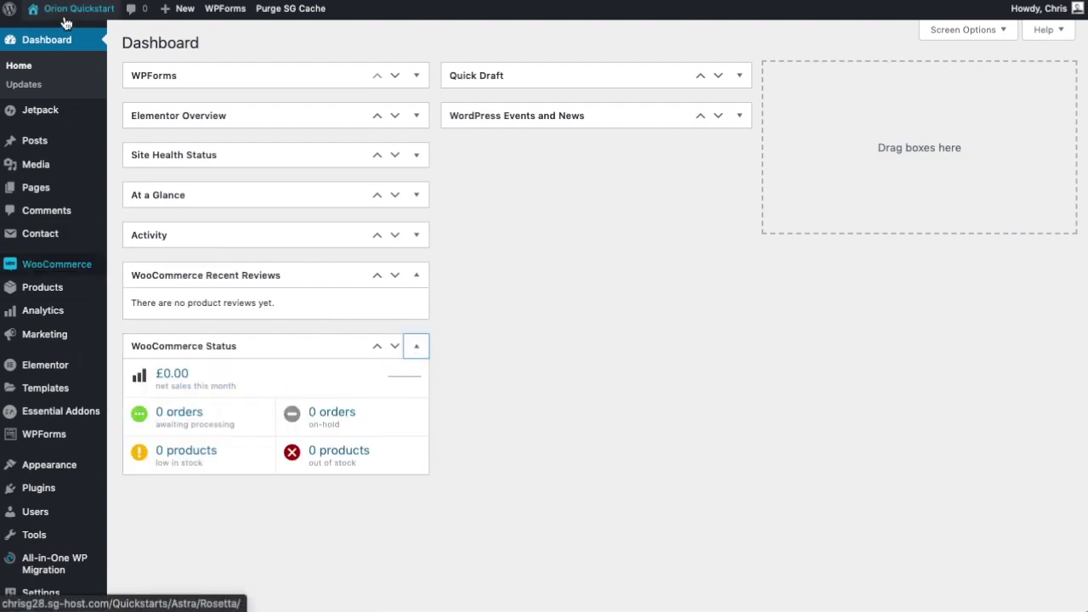
Open the WooCommerce home page and look through the stats overview and the store management links
mouse_move(47, 272)
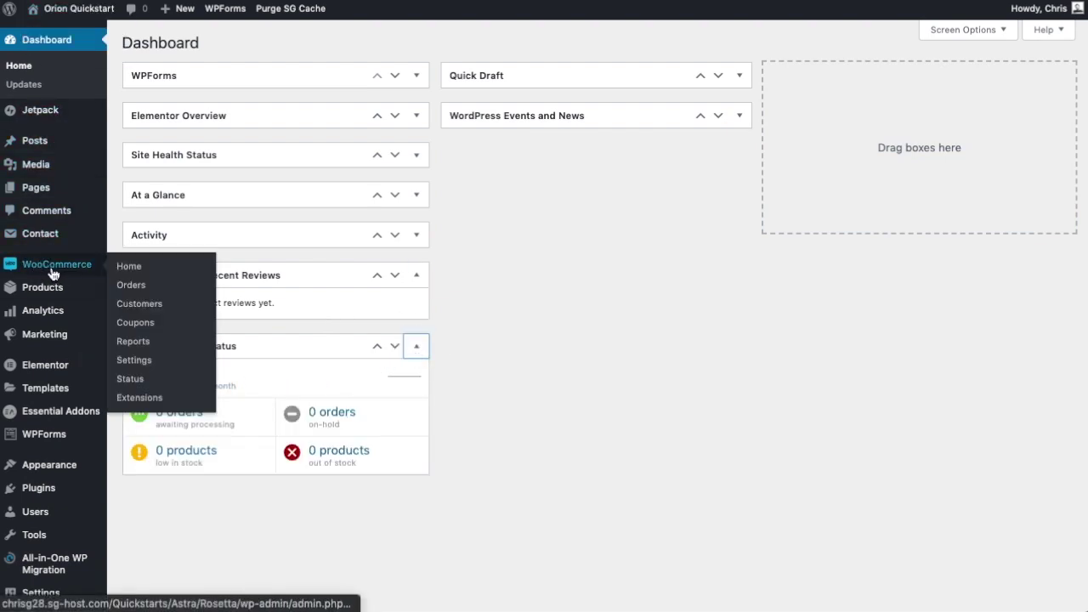
left_click(66, 273)
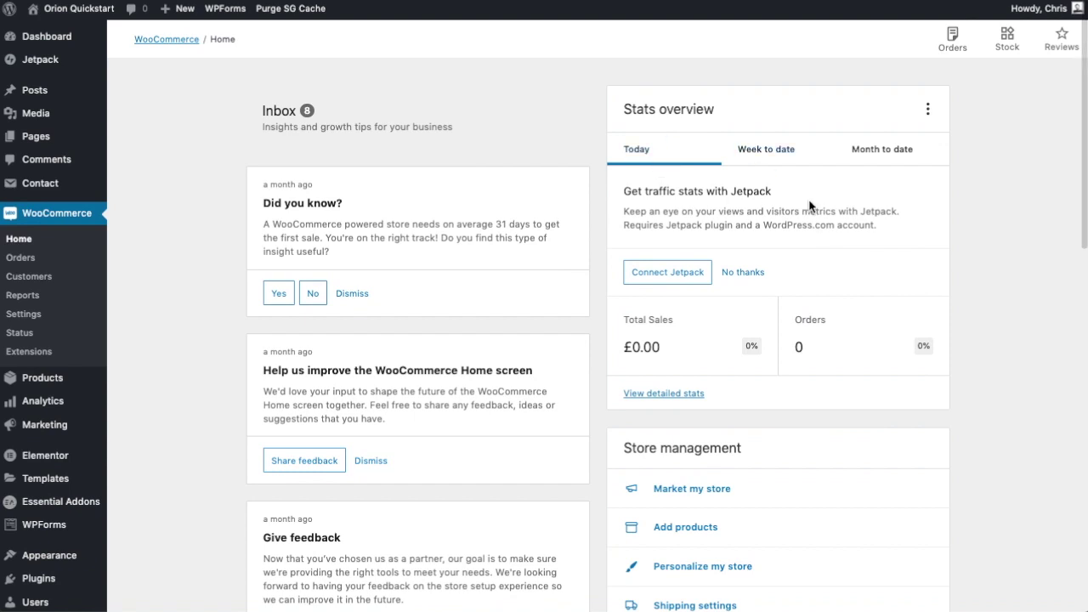
scroll(850, 255, "down", 5)
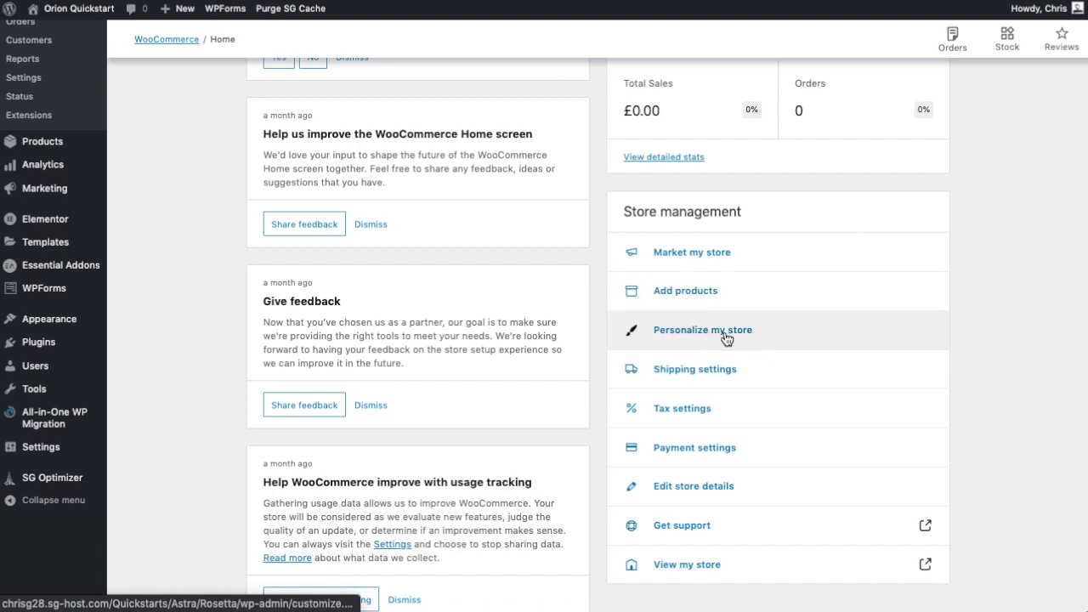
scroll(722, 338, "down", 1)
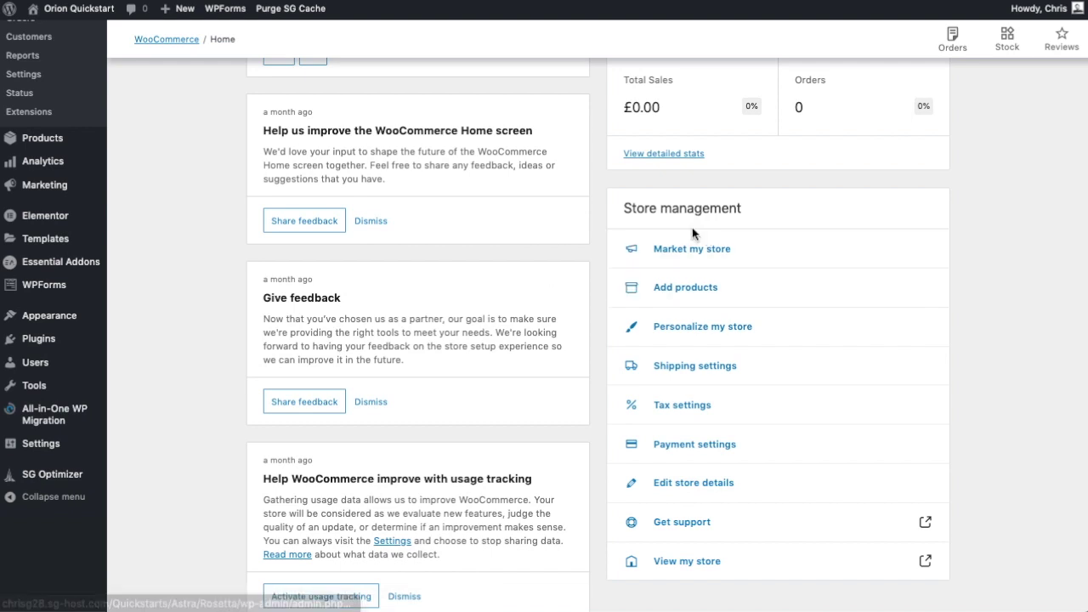
scroll(728, 443, "up", 1)
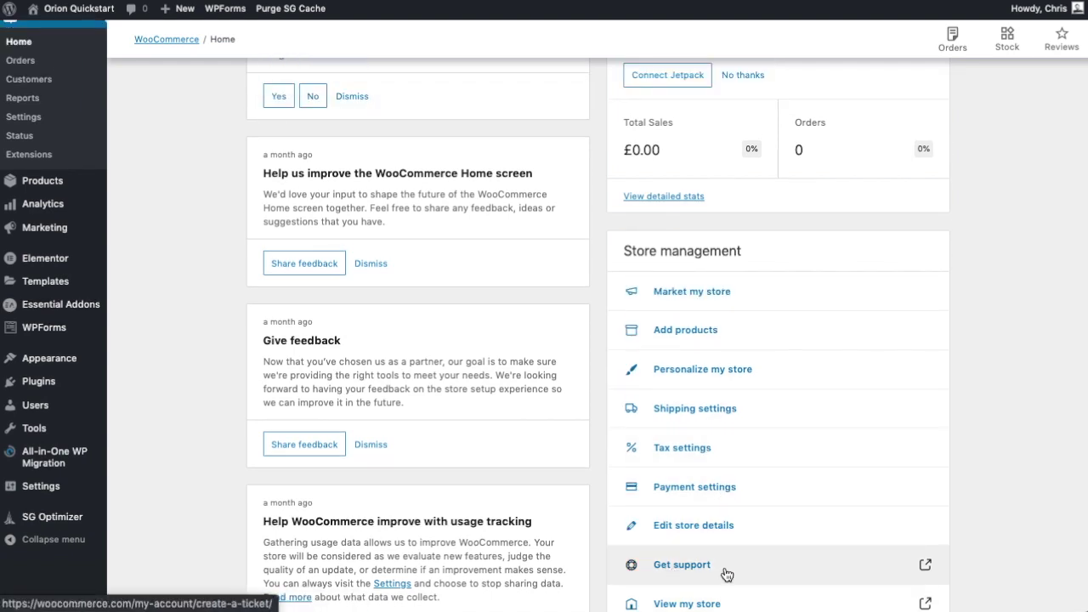
scroll(699, 493, "up", 1)
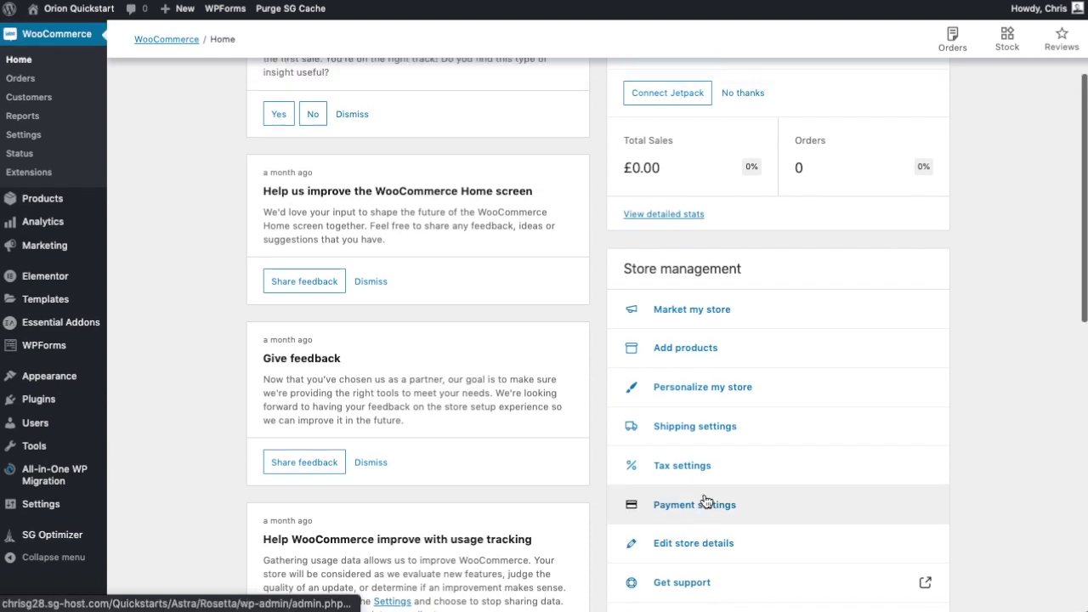
scroll(689, 332, "up", 3)
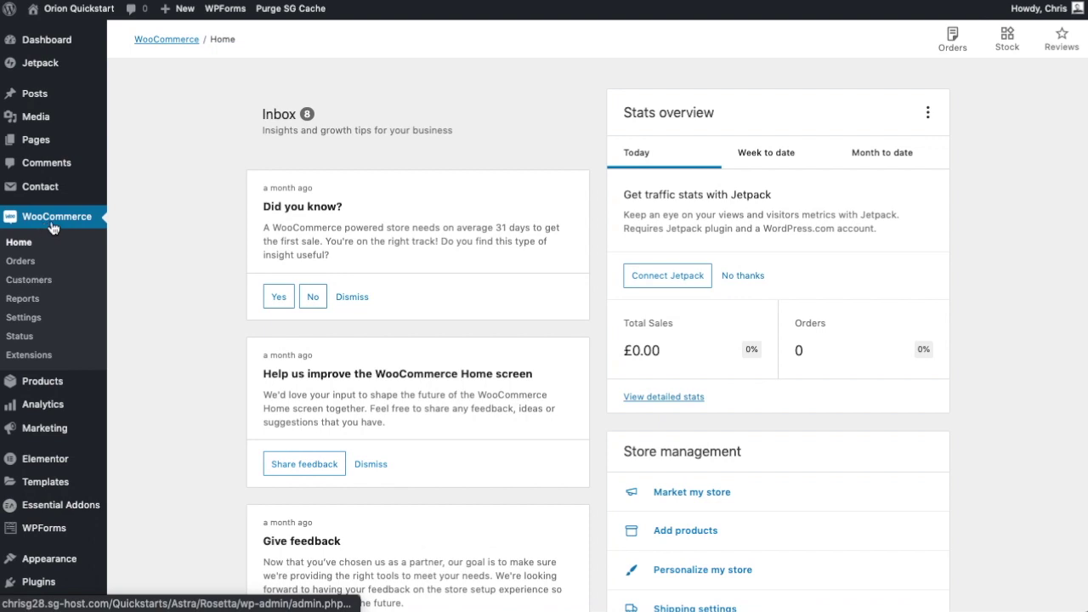
Open the general WooCommerce settings and review the store address, general options and currency options
left_click(25, 317)
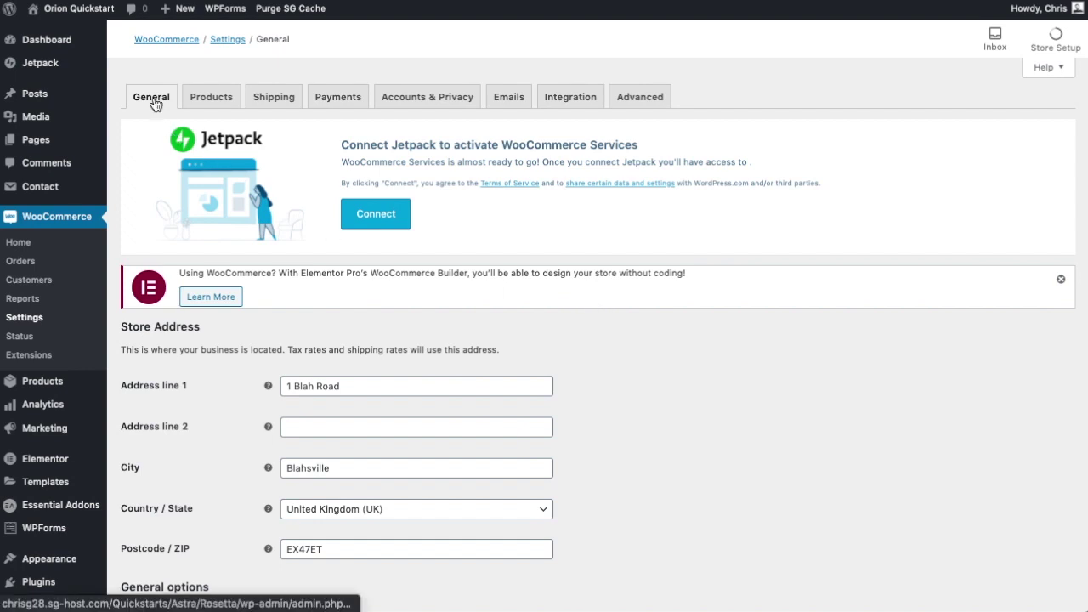
scroll(413, 252, "down", 2)
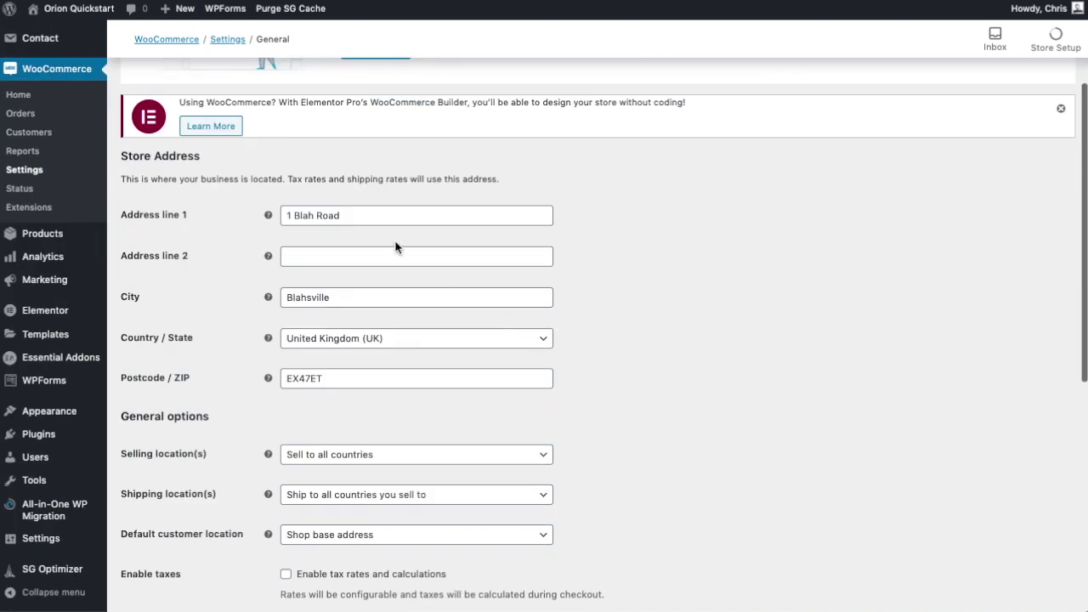
scroll(373, 288, "down", 3)
scroll(372, 283, "down", 1)
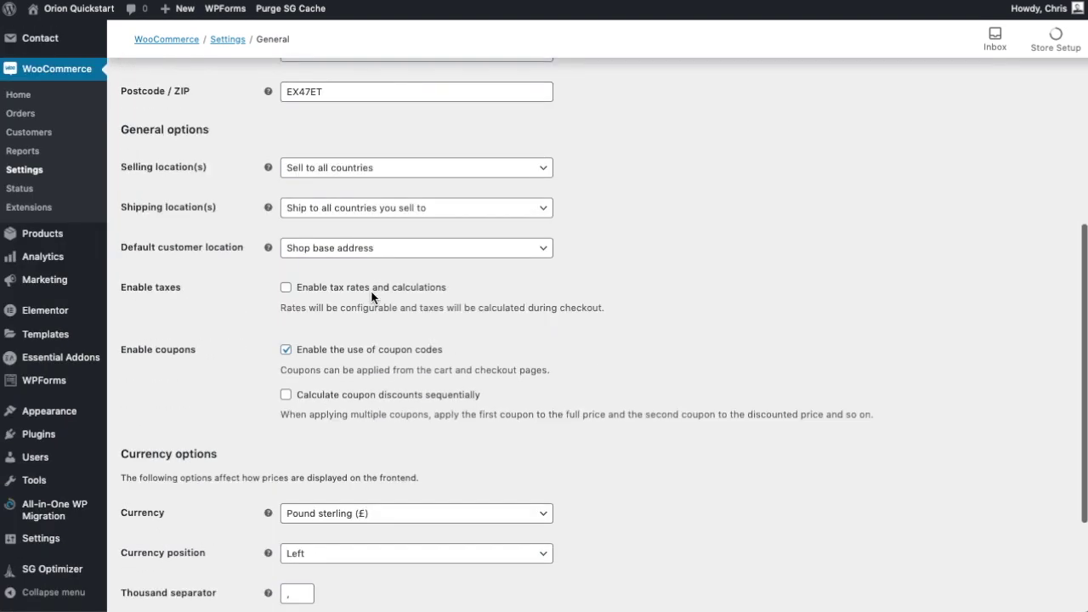
scroll(372, 297, "down", 1)
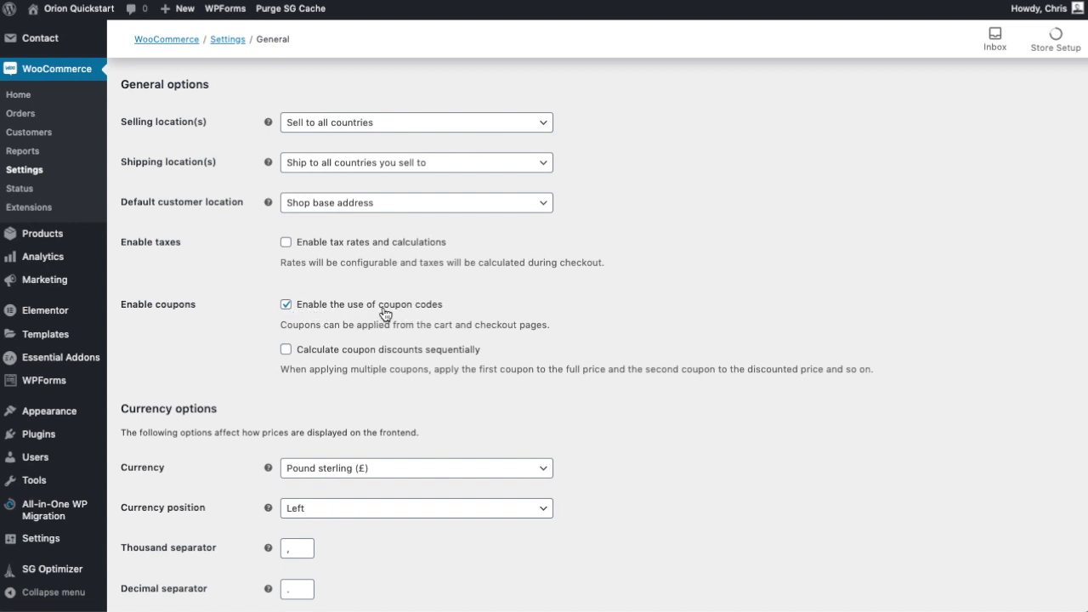
scroll(607, 331, "down", 3)
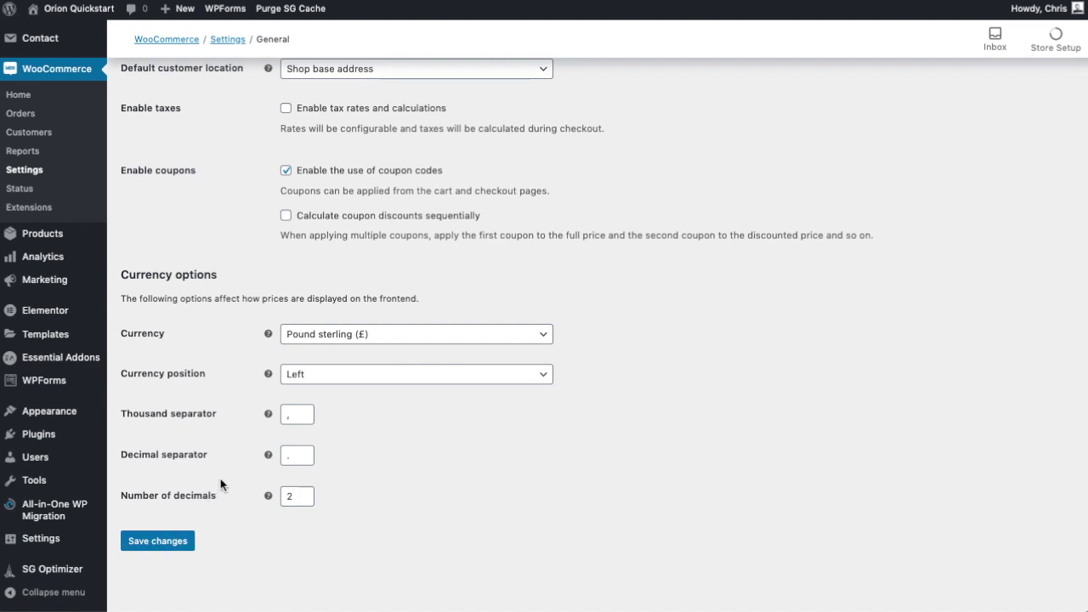
scroll(225, 482, "up", 13)
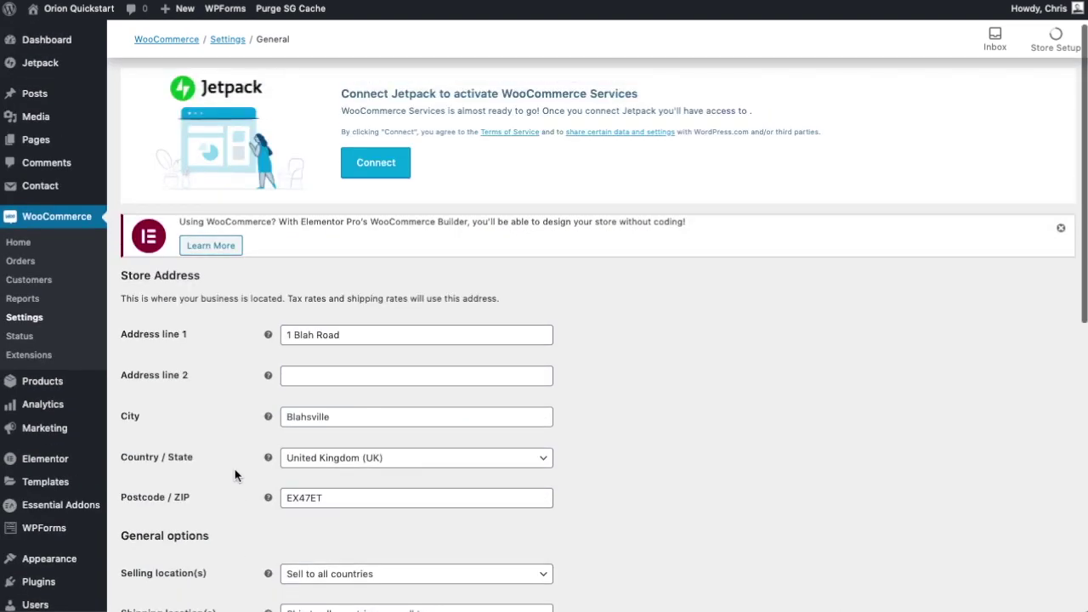
scroll(236, 476, "up", 1)
Review the general product settings for shop pages, measurements and reviews, and dismiss the Elementor Pro notice
left_click(215, 100)
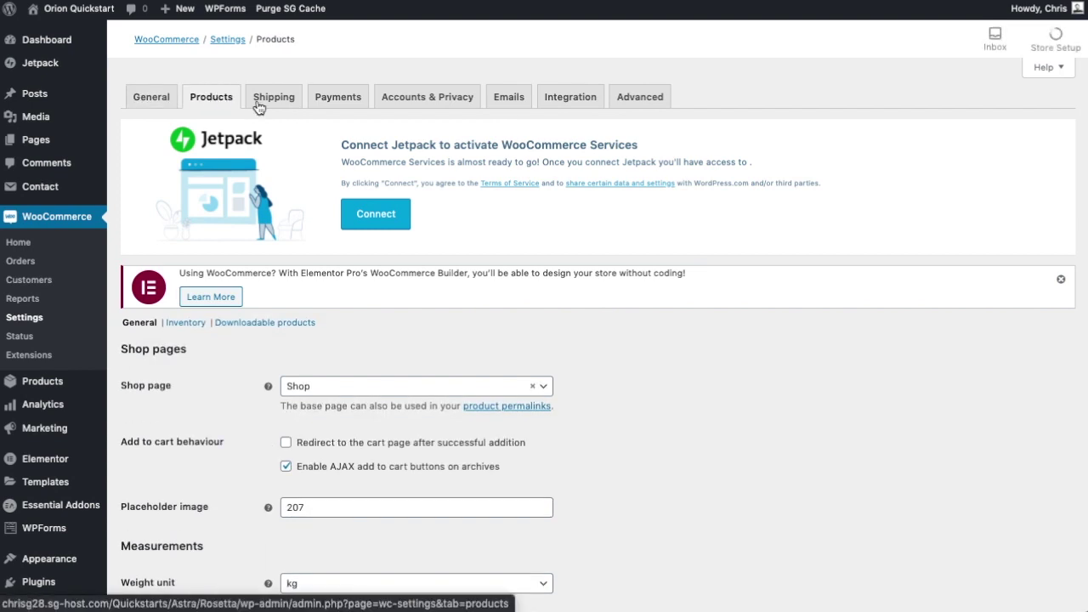
scroll(679, 331, "down", 1)
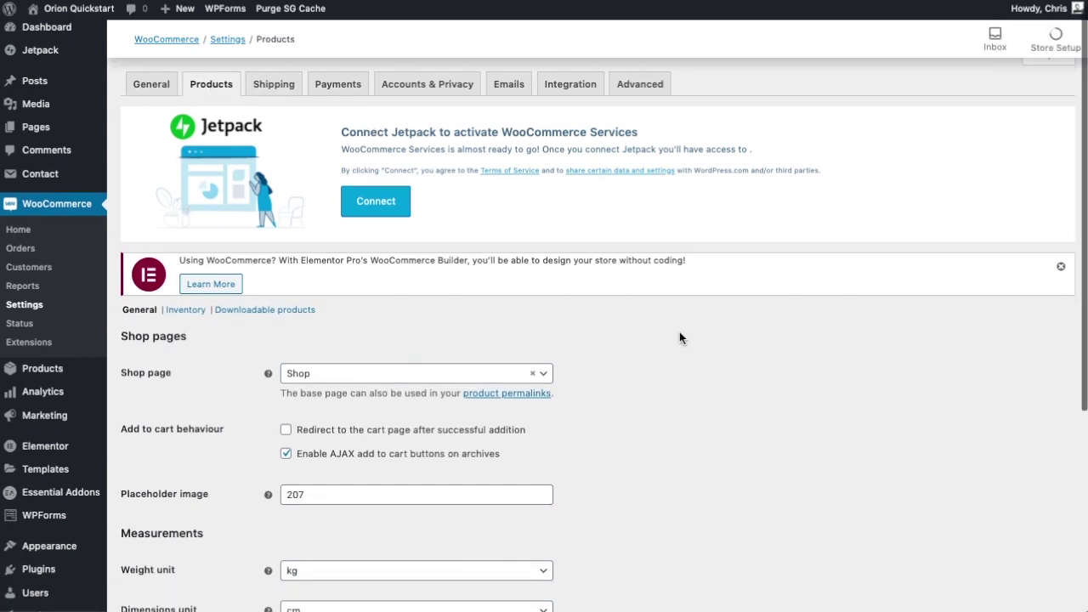
scroll(674, 338, "down", 2)
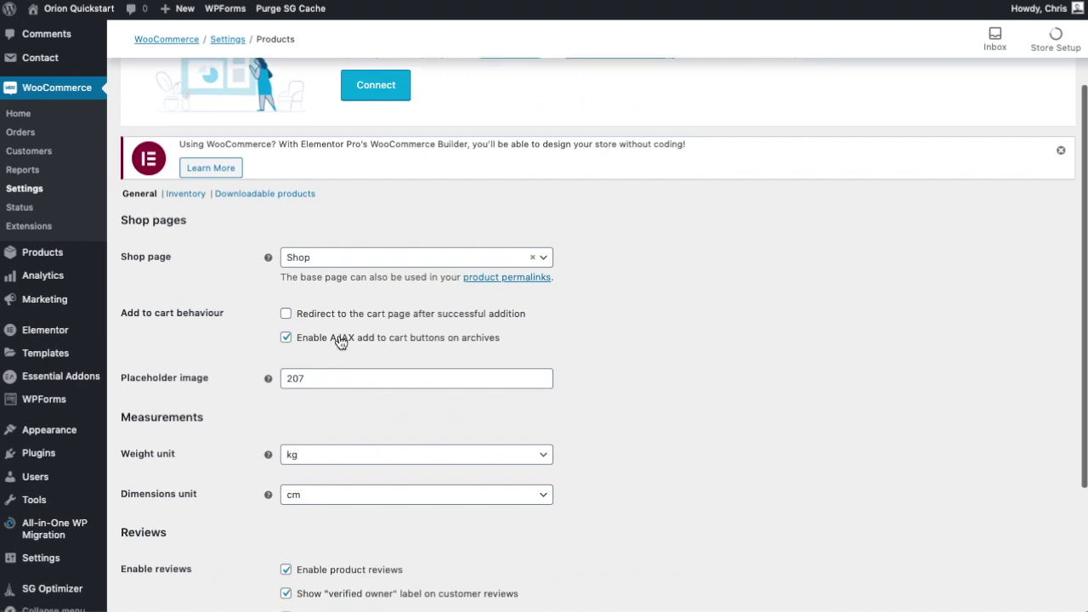
scroll(344, 340, "down", 3)
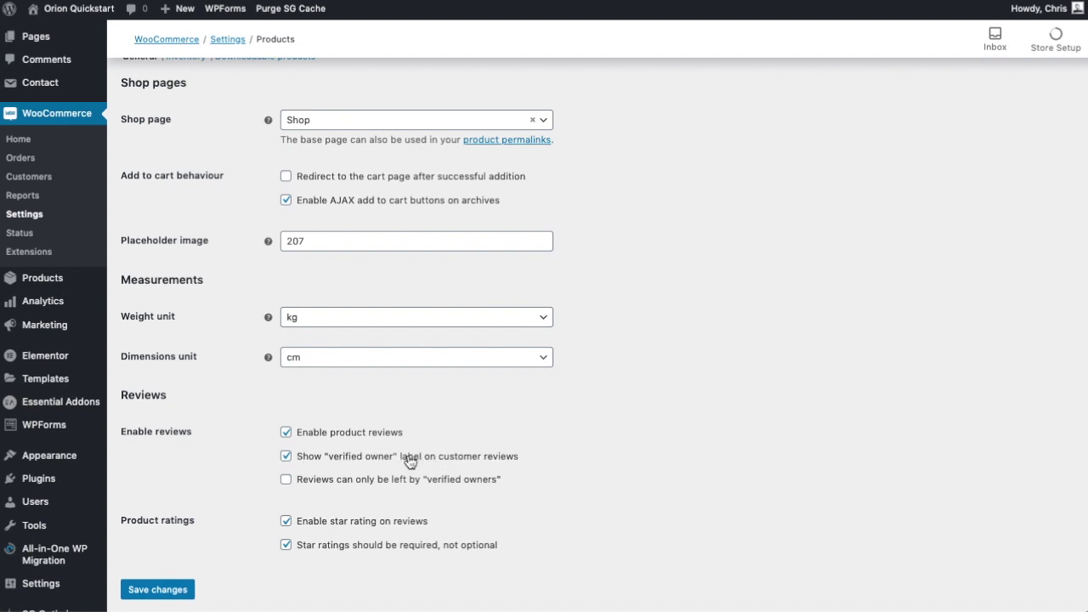
scroll(409, 482, "up", 4)
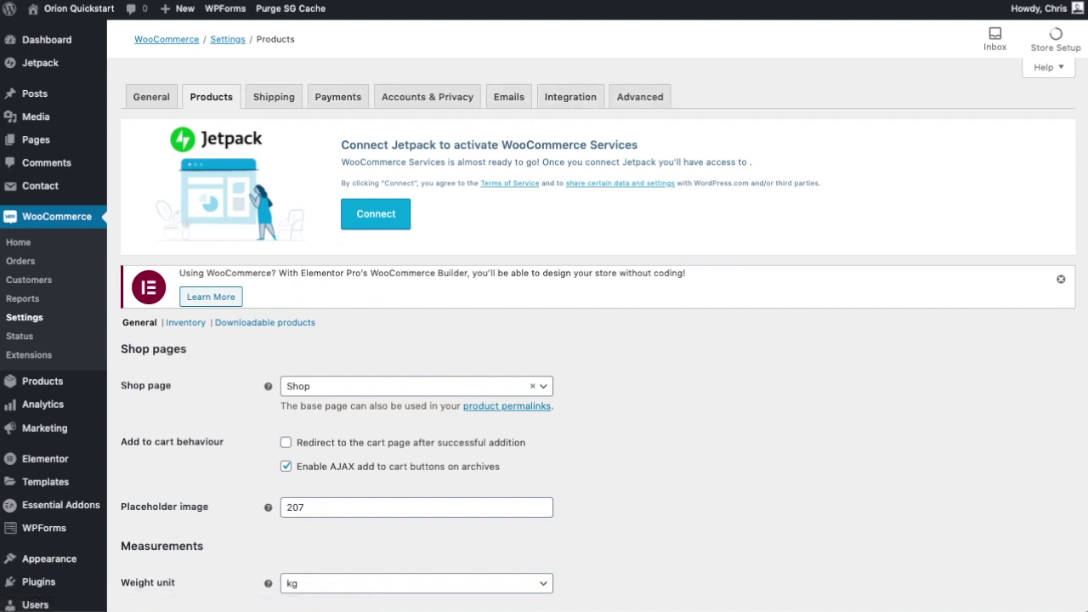
left_click(1060, 279)
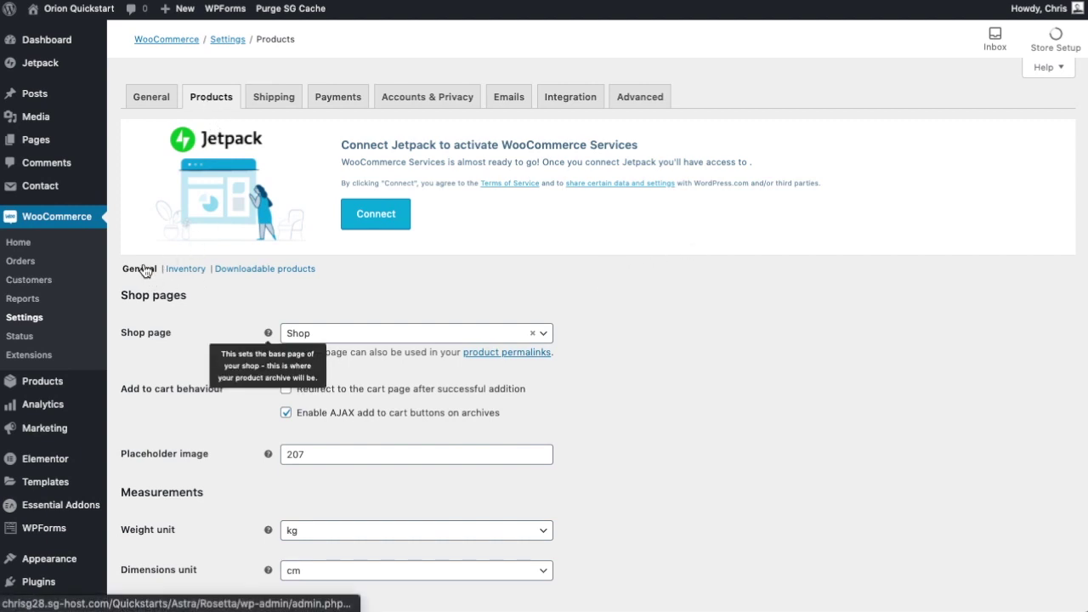
Review the inventory settings for products, followed by the downloadable products settings
left_click(187, 270)
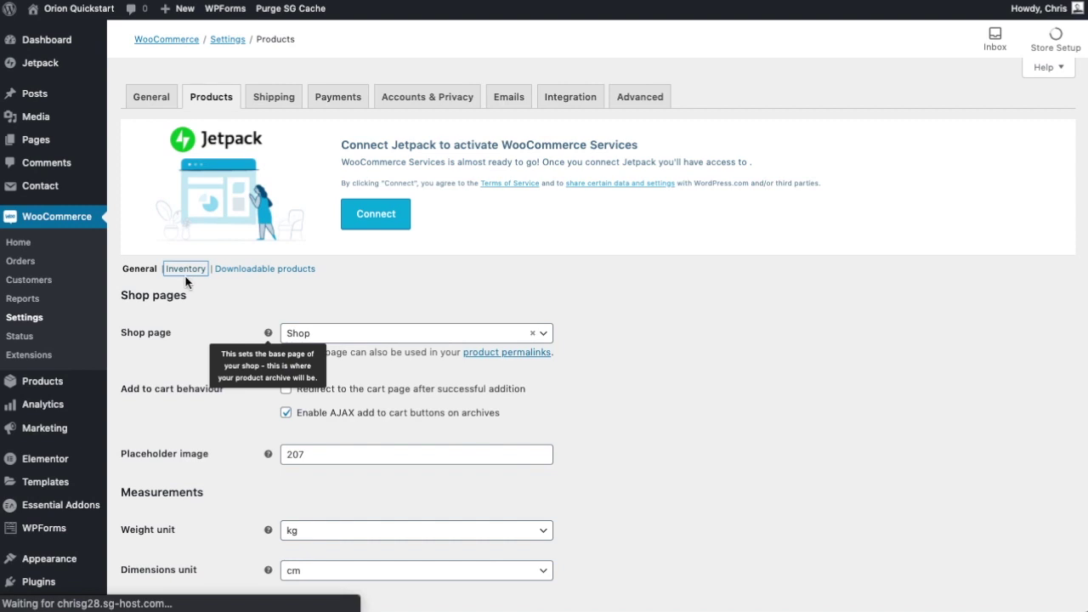
scroll(275, 311, "down", 3)
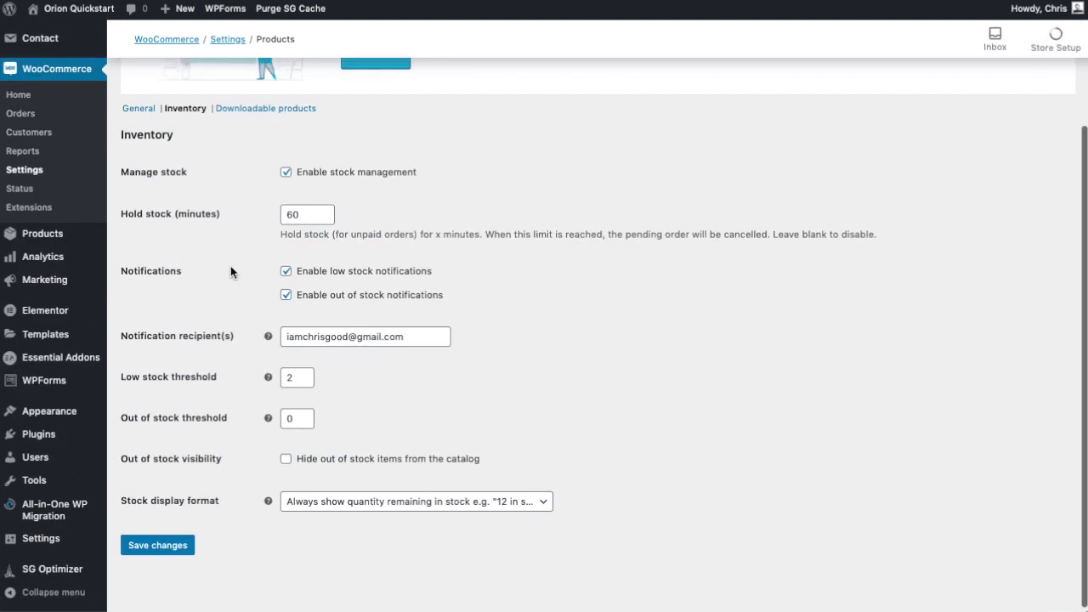
scroll(230, 266, "up", 2)
left_click(246, 234)
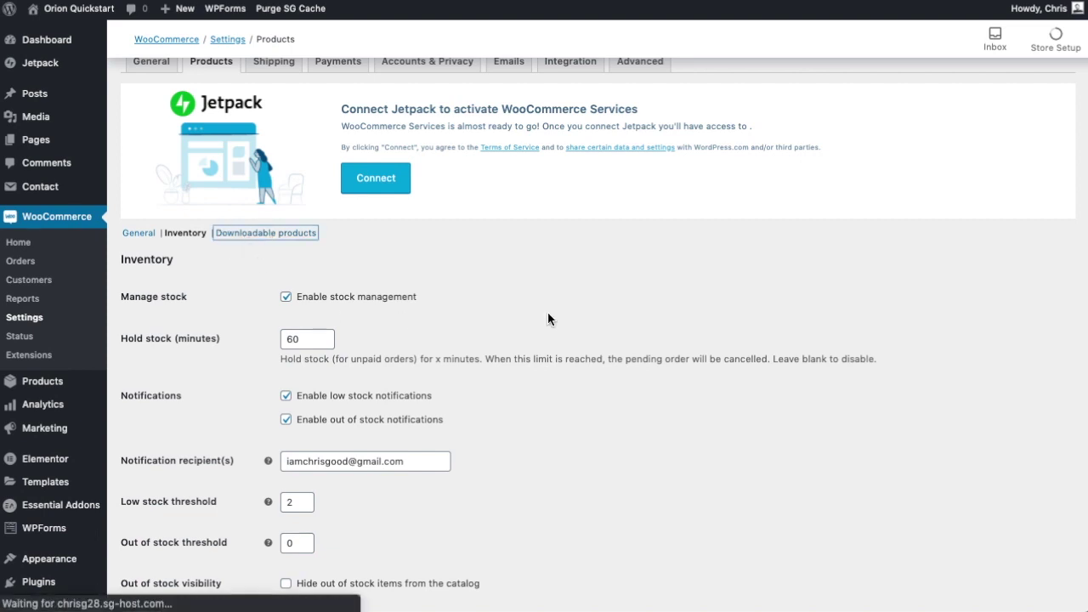
scroll(643, 317, "down", 1)
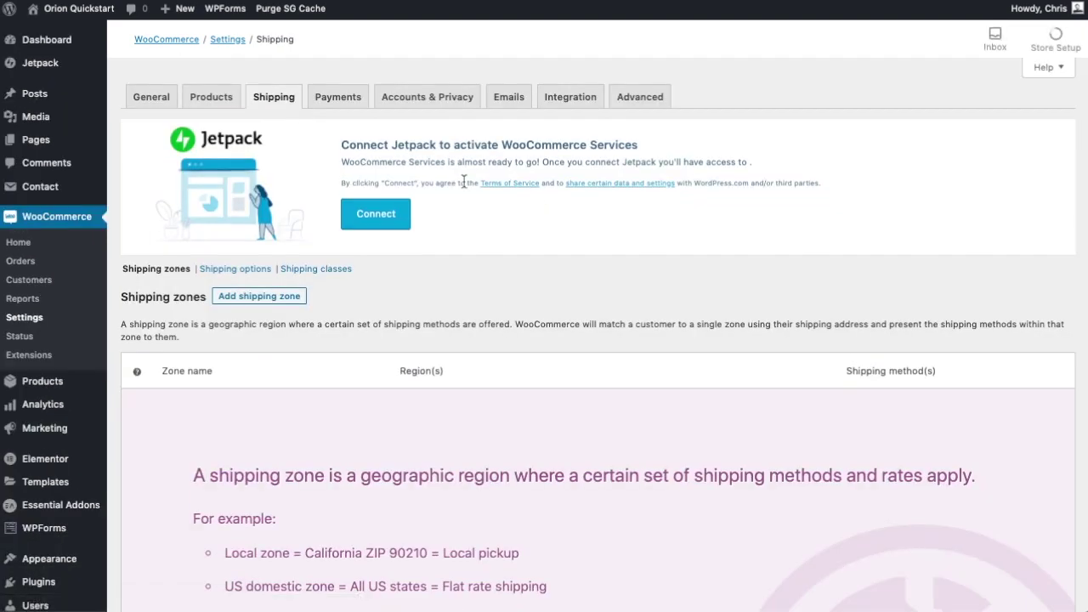
Examine the shipping zones section of the shipping settings, including its explanation and example zones
scroll(537, 200, "down", 5)
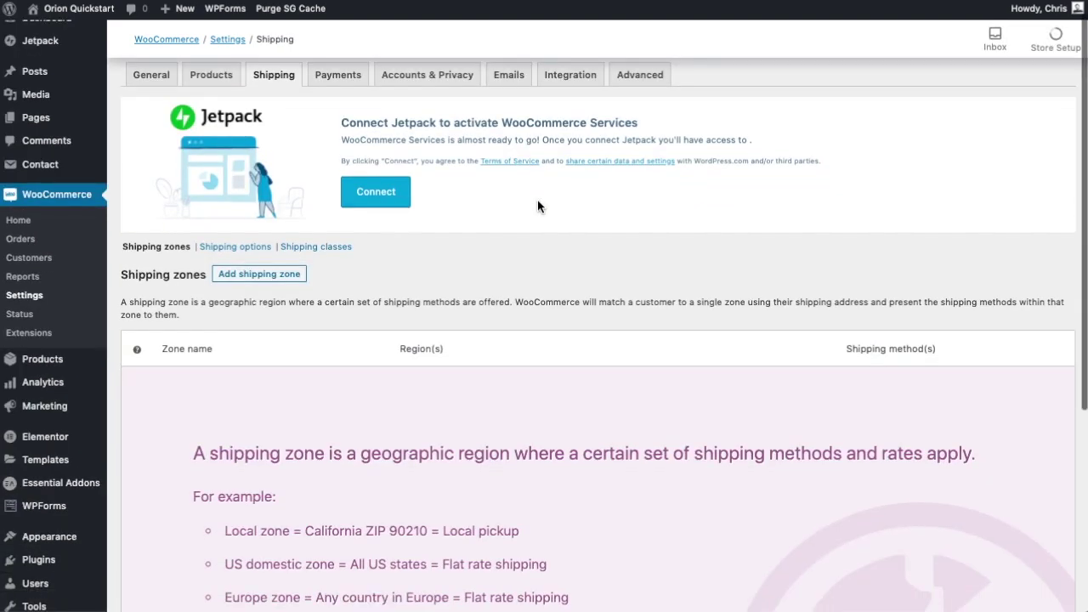
scroll(424, 252, "down", 2)
scroll(460, 399, "up", 1)
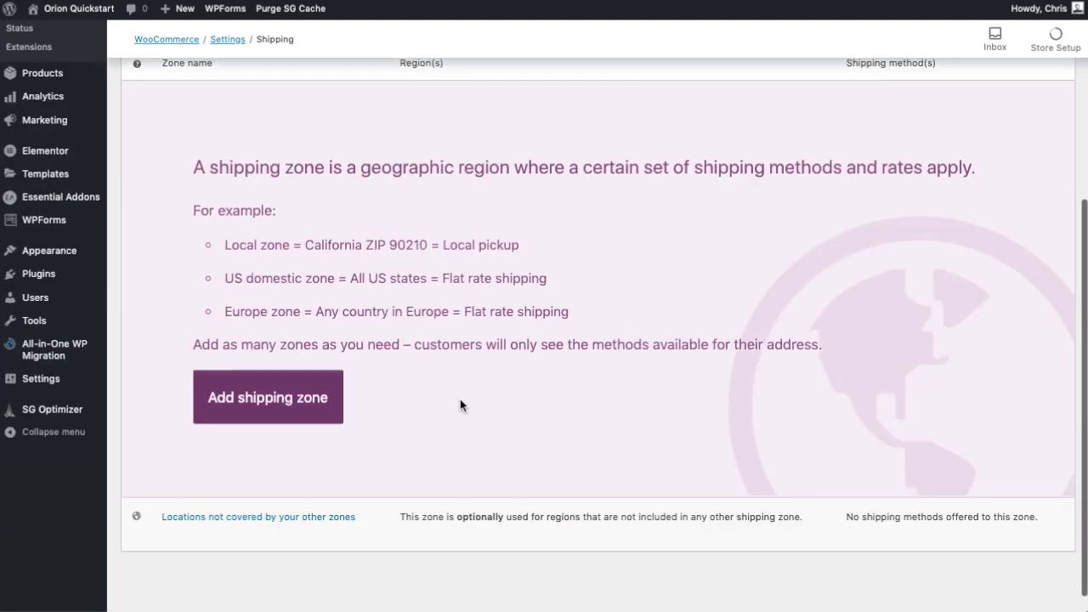
scroll(471, 367, "up", 1)
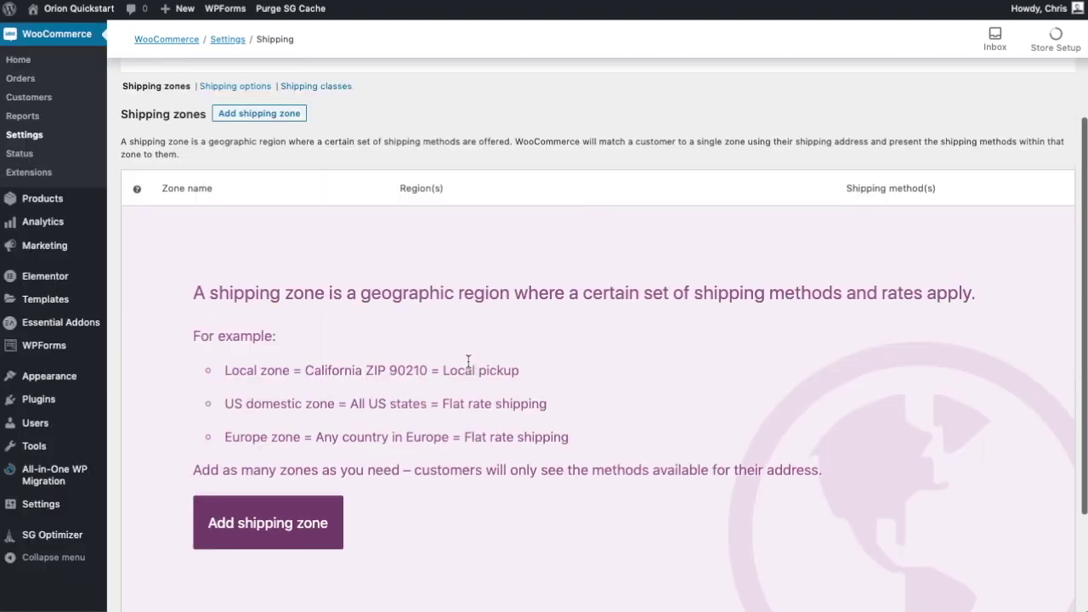
scroll(345, 219, "up", 3)
Check the shipping options for calculations, destination and debug mode, and return to the shipping zones
left_click(241, 178)
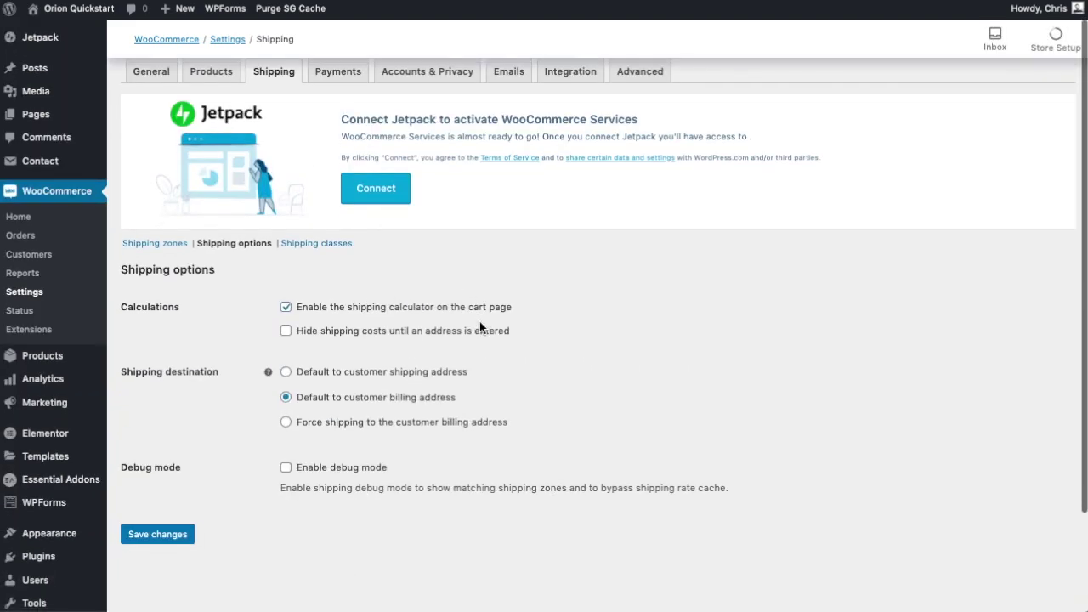
scroll(484, 326, "down", 2)
left_click(156, 161)
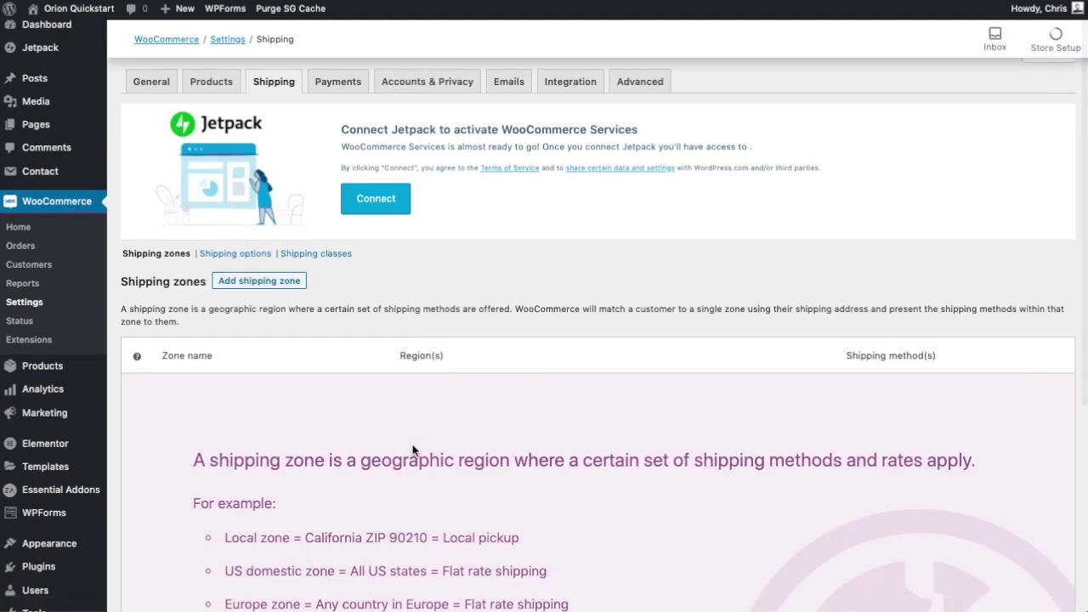
scroll(417, 454, "down", 1)
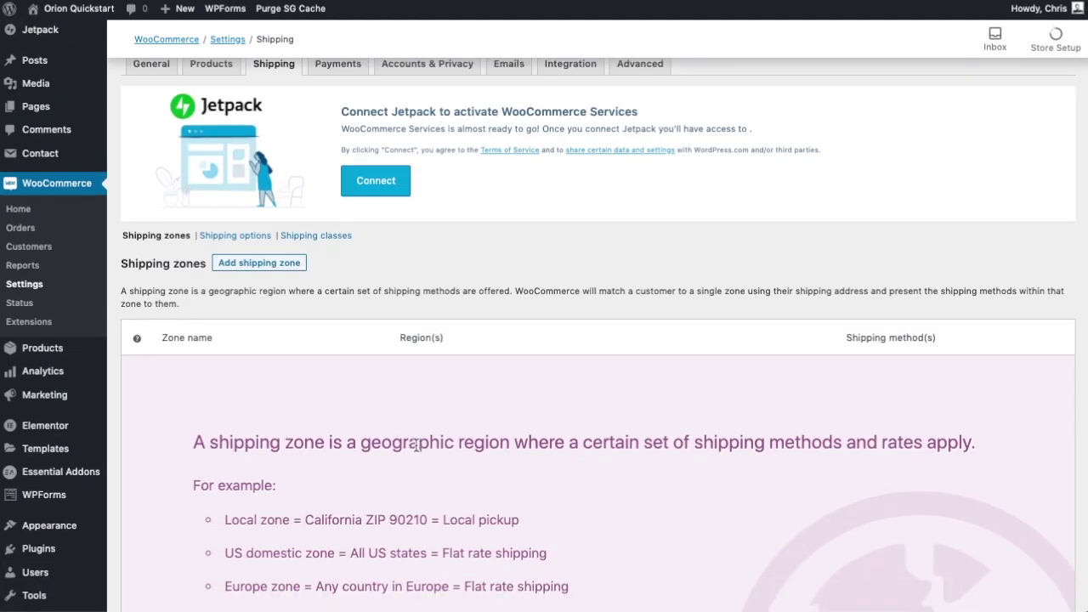
scroll(417, 446, "up", 1)
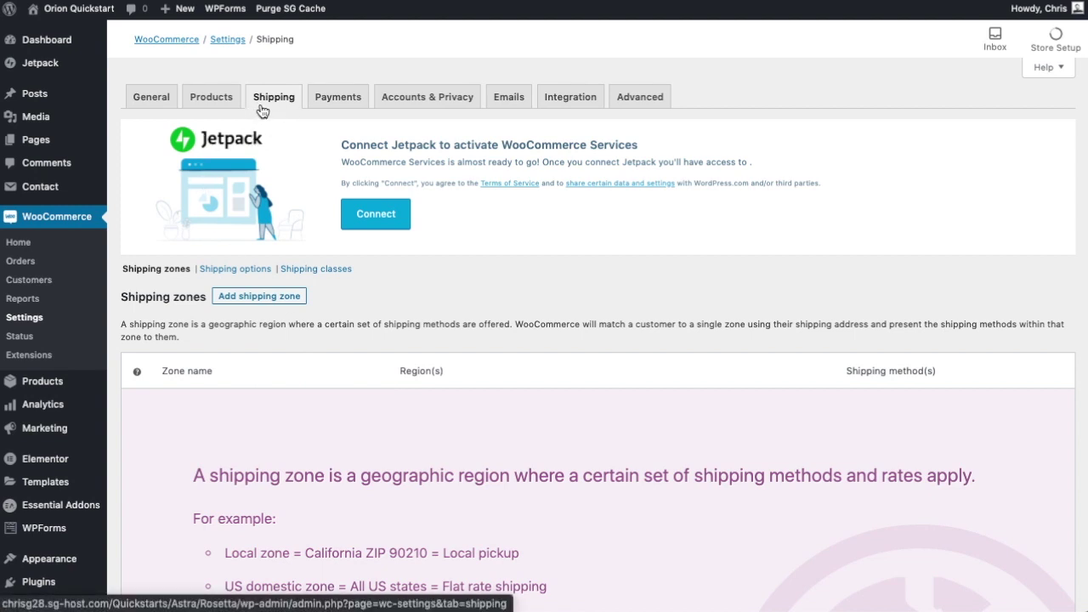
Review the available payment methods and their enabled status in the store's payment settings
left_click(339, 100)
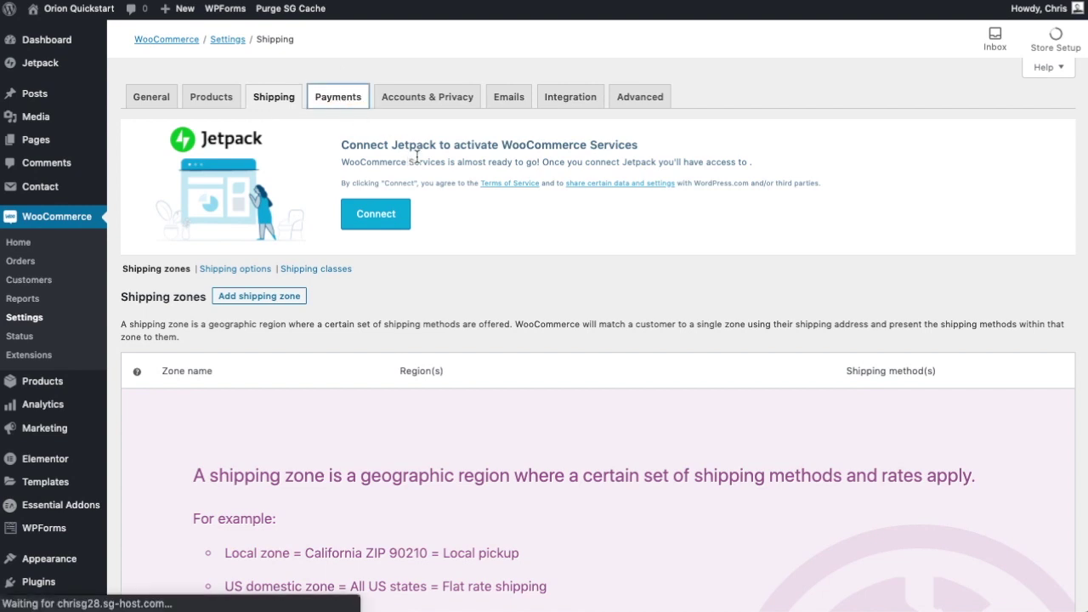
scroll(415, 335, "down", 1)
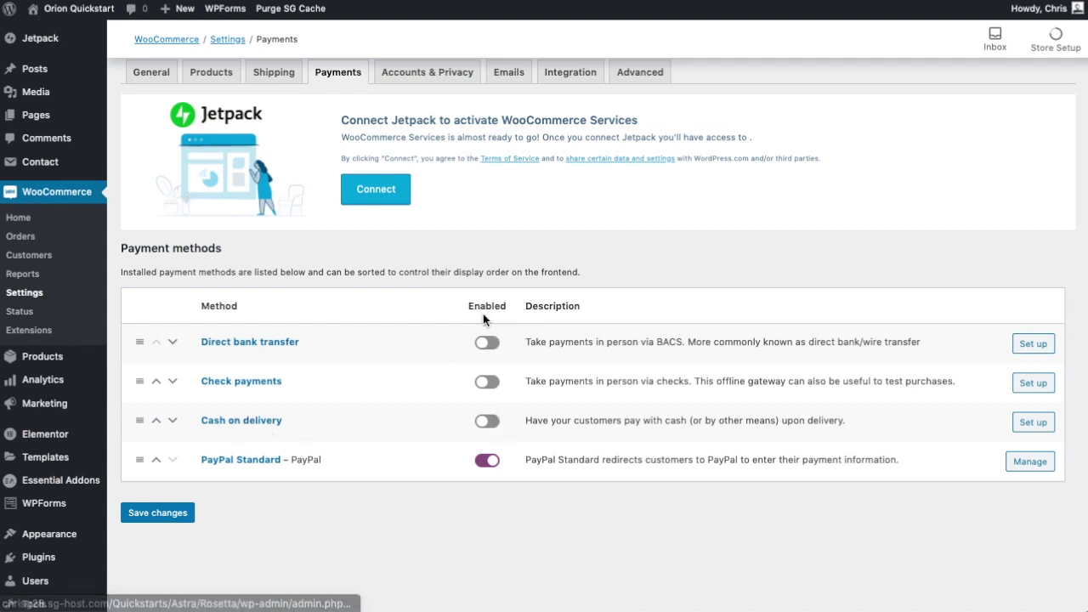
scroll(476, 365, "up", 1)
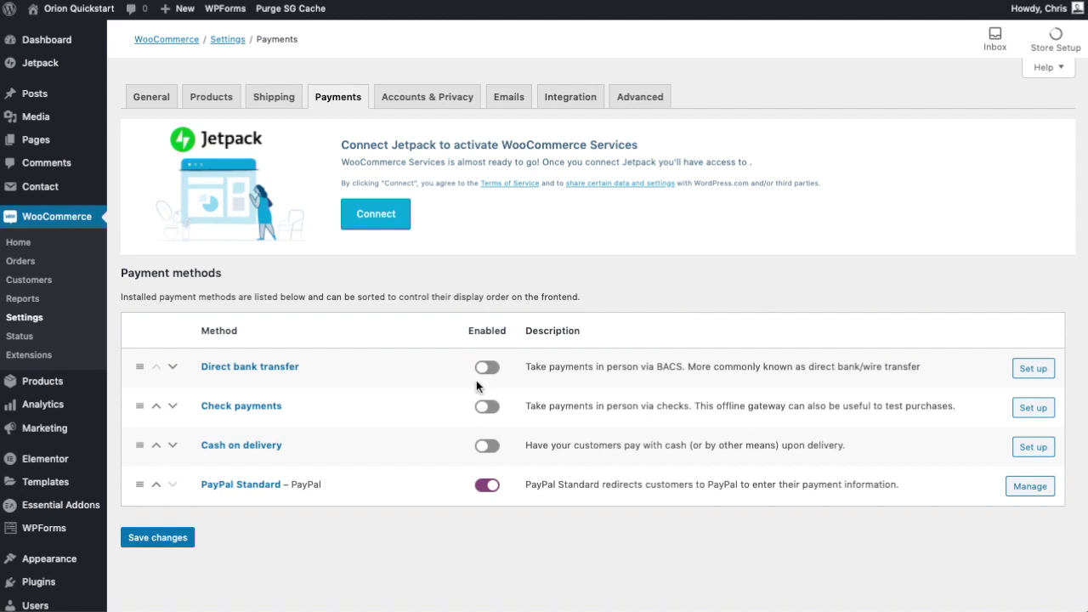
scroll(476, 386, "down", 1)
scroll(435, 384, "up", 1)
Check the accounts and privacy settings, followed by the list of store email notifications
left_click(442, 100)
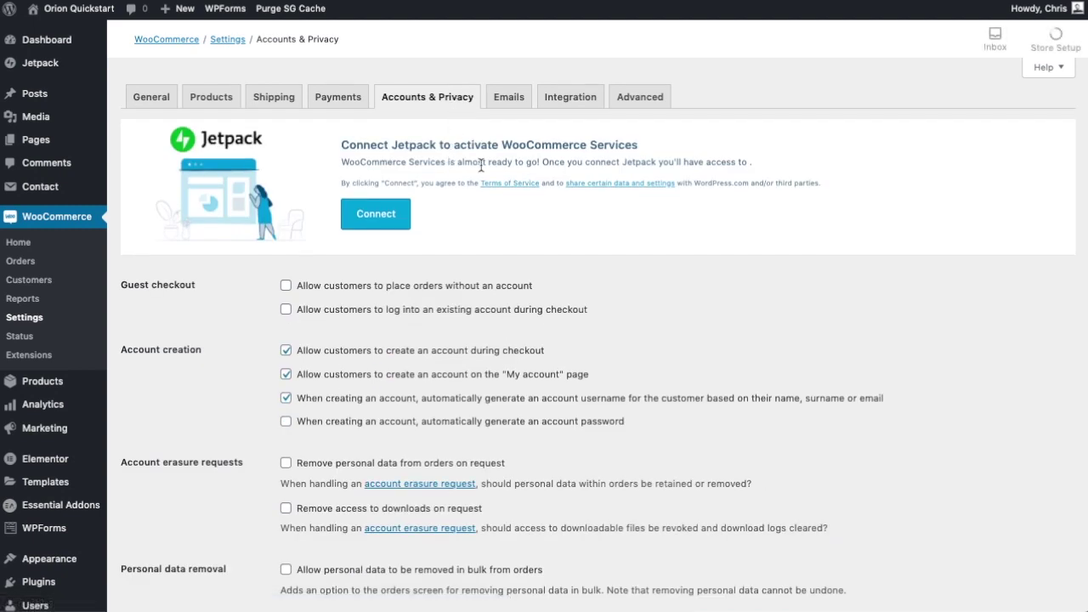
left_click(509, 100)
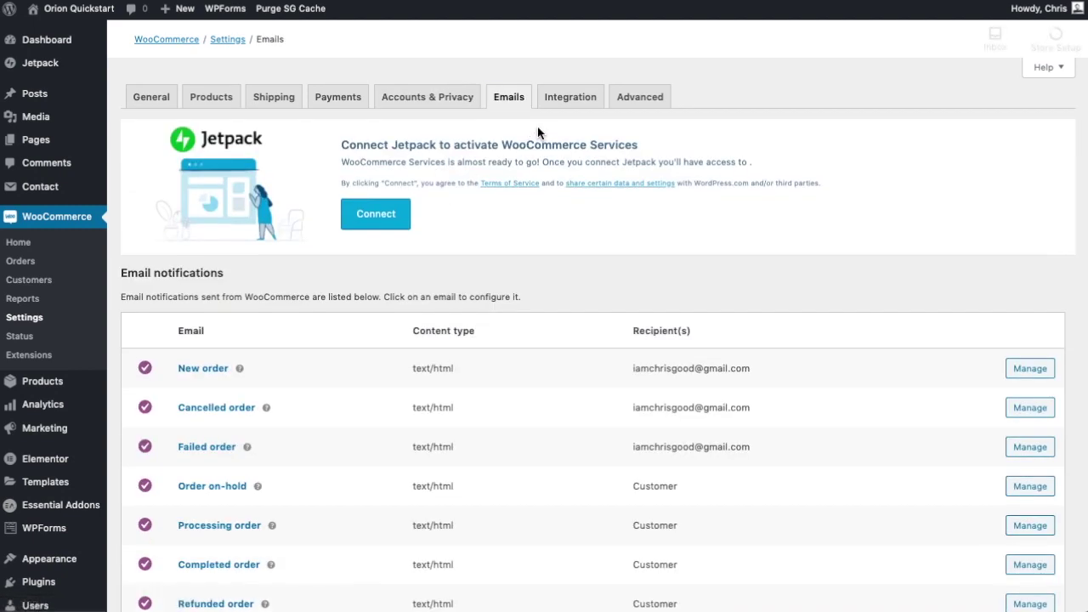
scroll(519, 205, "down", 3)
mouse_move(246, 266)
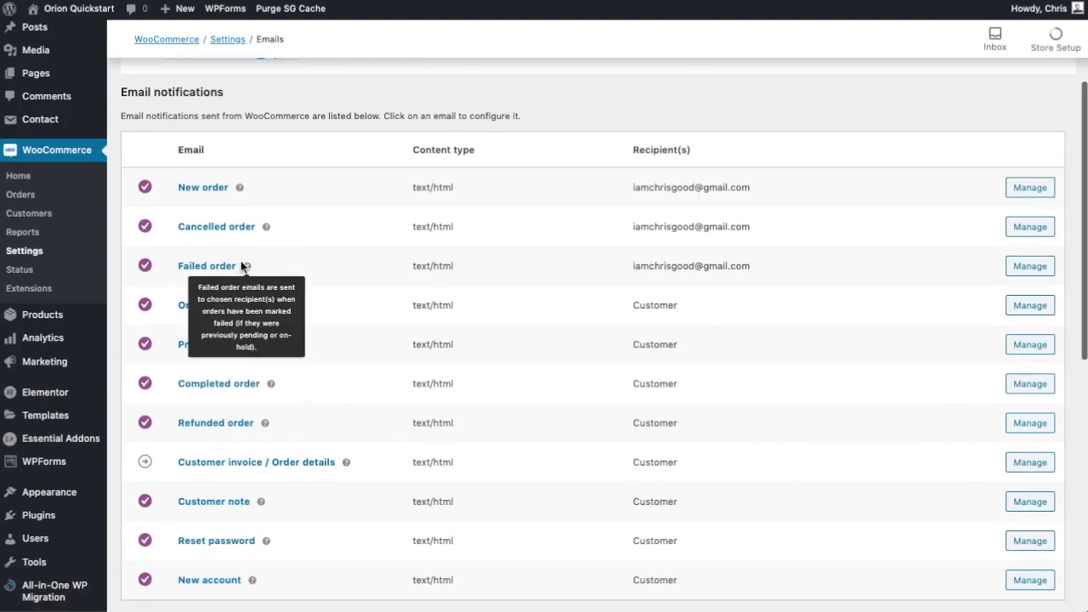
scroll(322, 352, "down", 1)
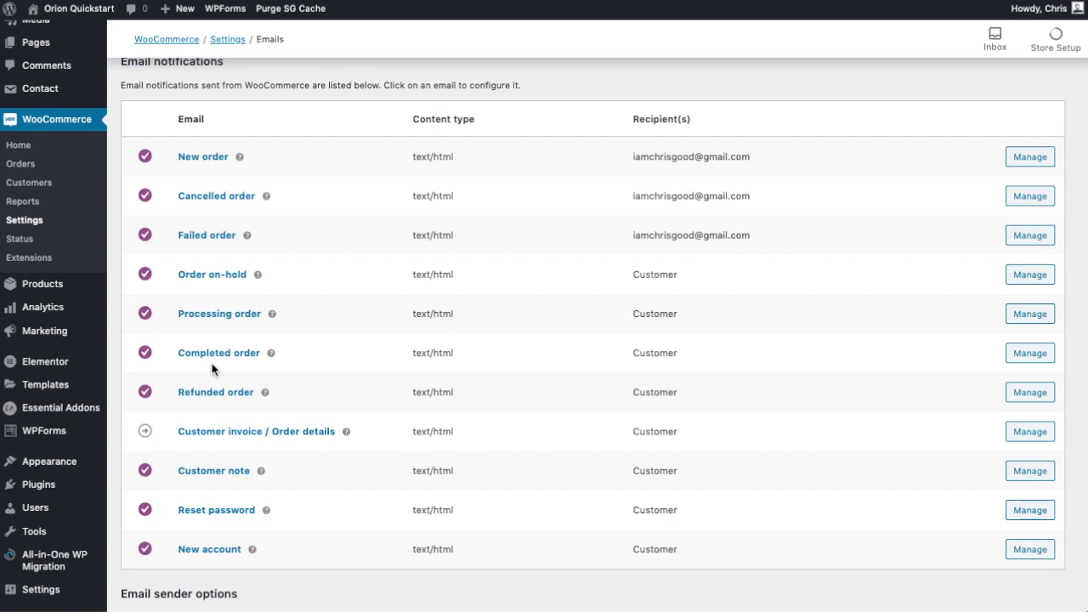
Examine the Completed order email's settings, including its subject, heading, additional content and HTML template
left_click(1029, 352)
scroll(298, 332, "down", 2)
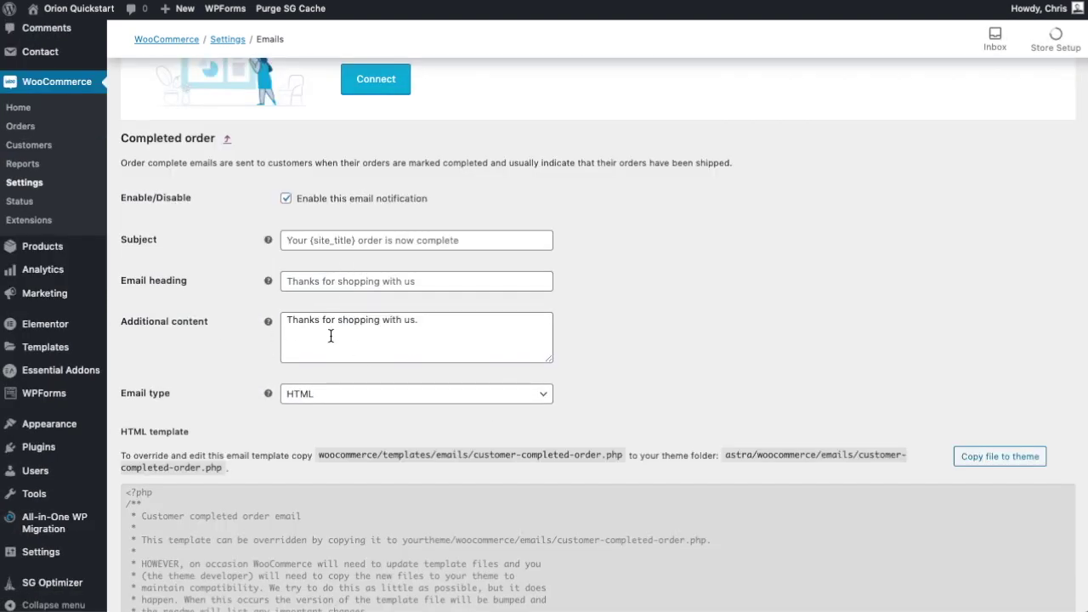
scroll(594, 407, "down", 4)
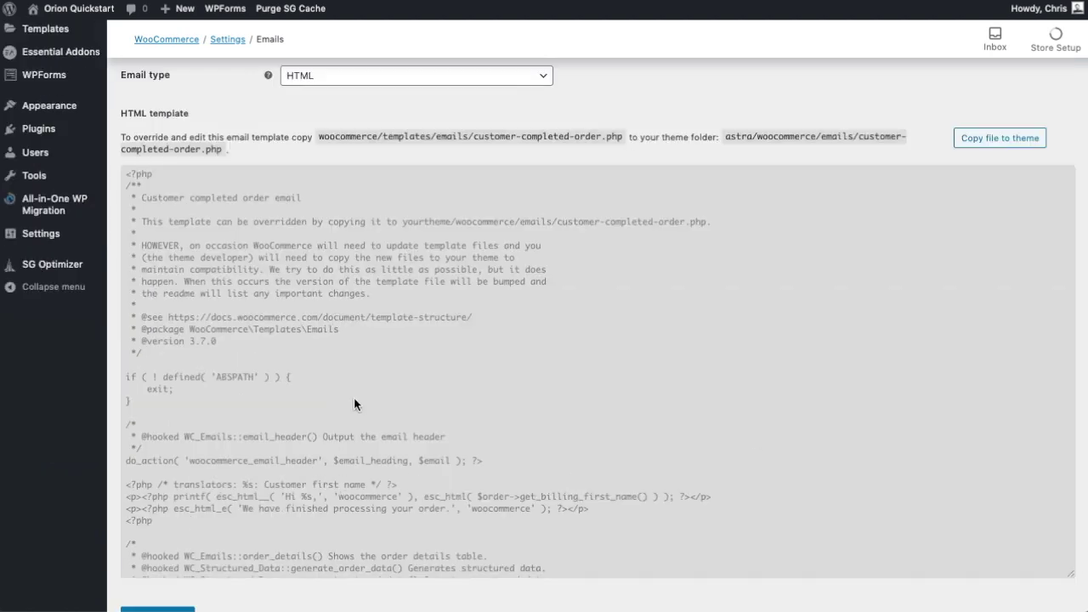
scroll(626, 331, "up", 5)
left_click(420, 425)
left_click_drag(286, 402, 430, 410)
left_click(611, 408)
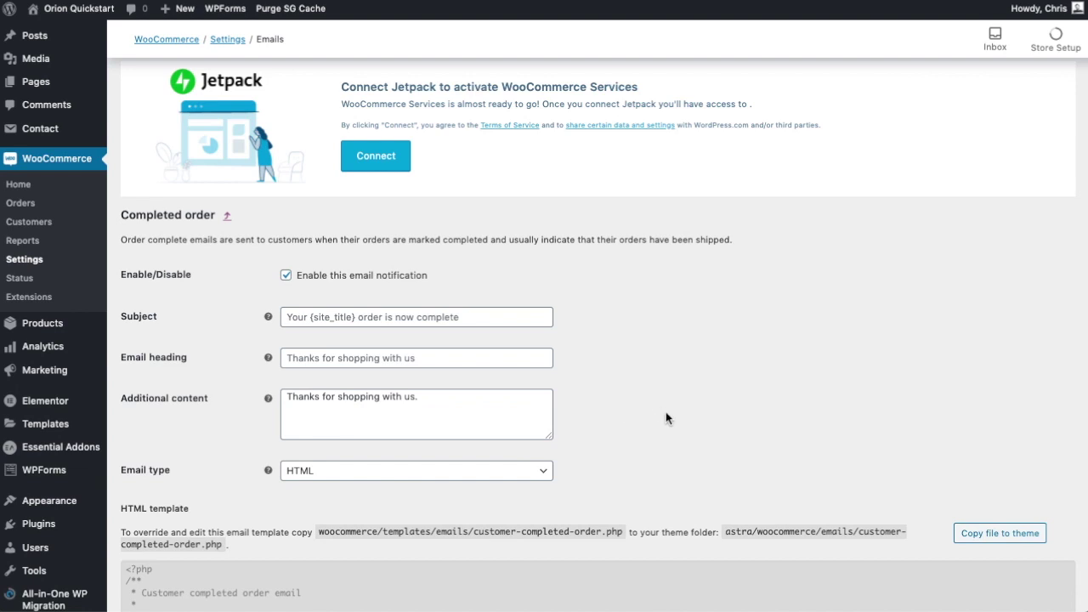
scroll(666, 411, "up", 1)
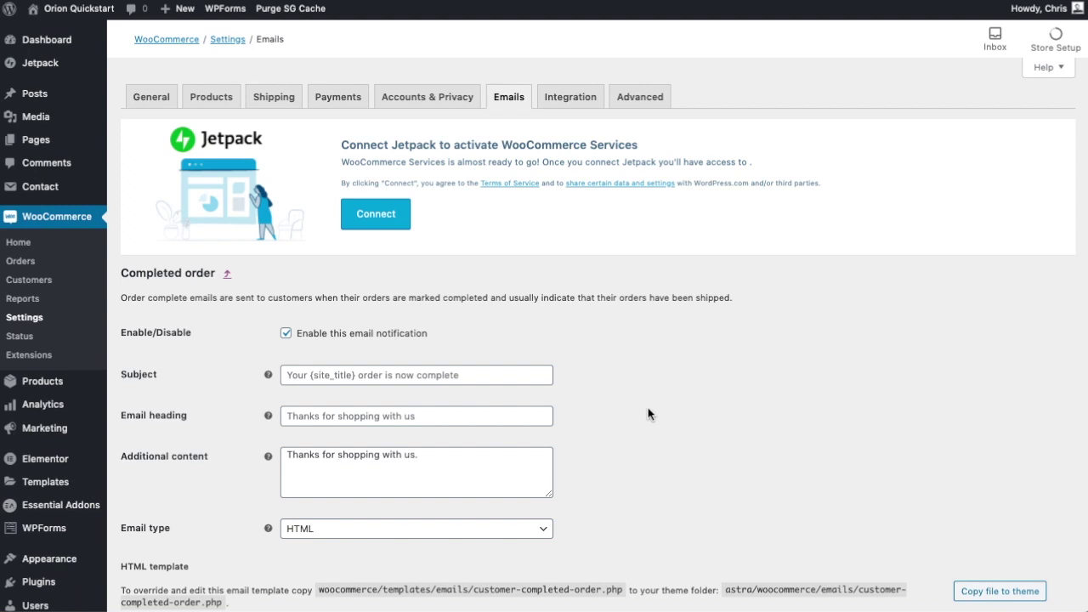
View the integration settings for MaxMind Geolocation, followed by the advanced page setup settings
left_click(598, 98)
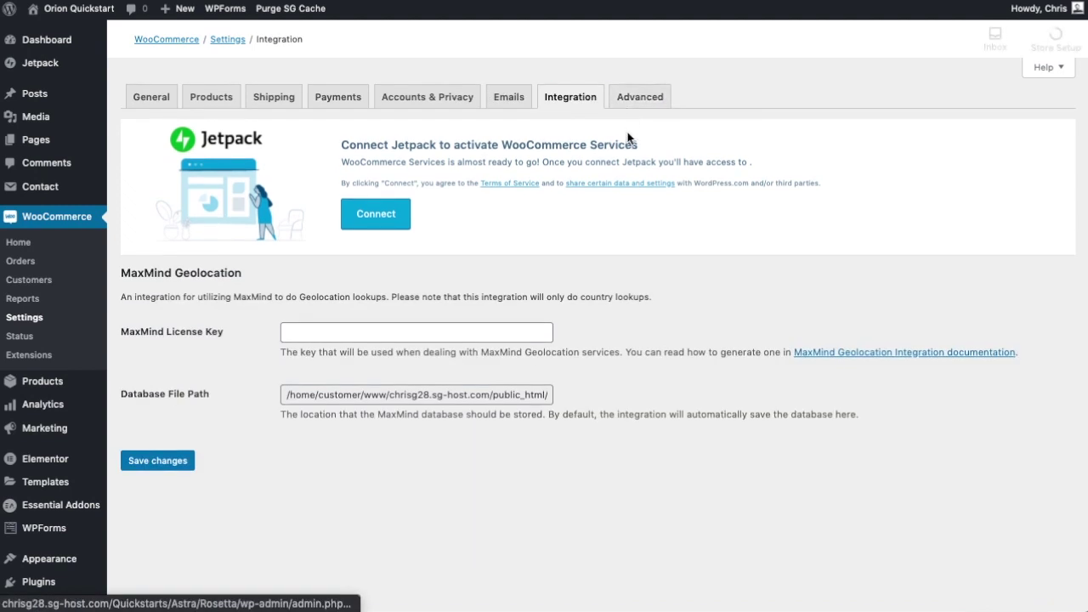
left_click(627, 102)
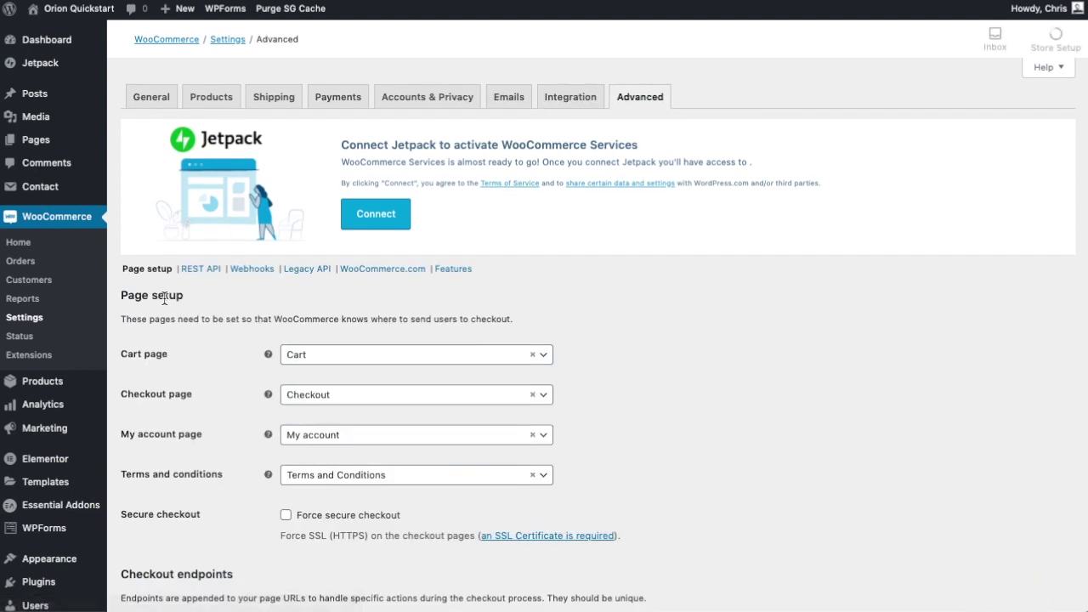
View the WooCommerce orders page with its suggested store tools, followed by the customers list
left_click(21, 264)
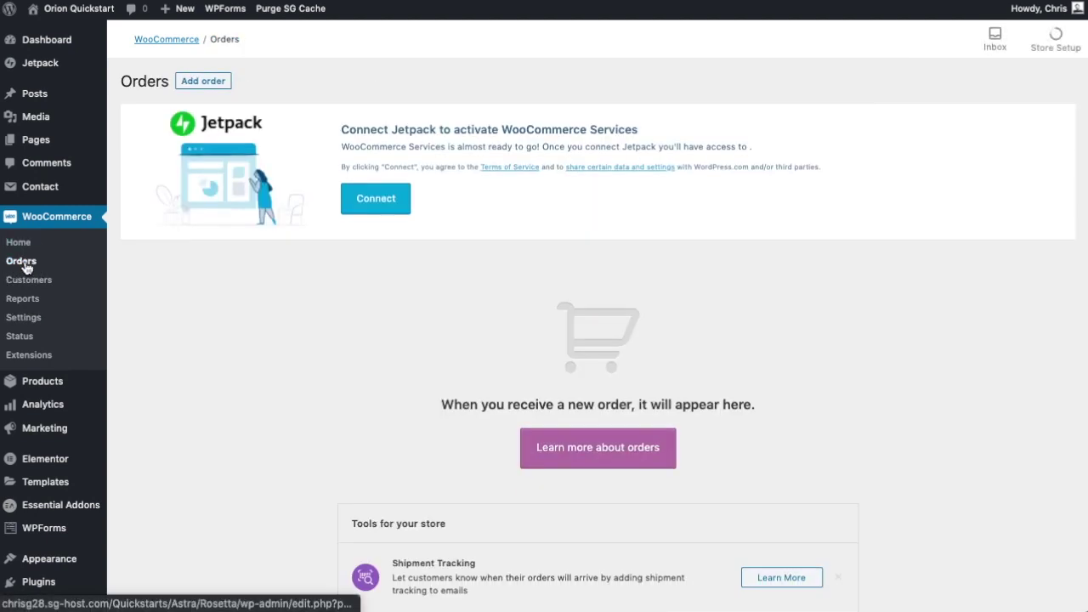
scroll(522, 467, "down", 3)
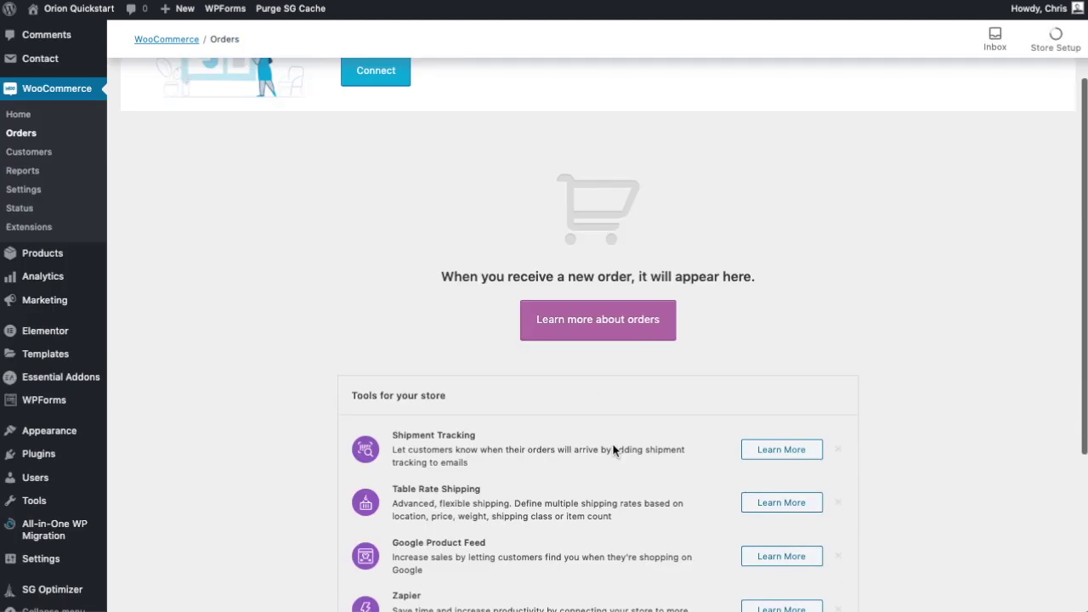
left_click(30, 181)
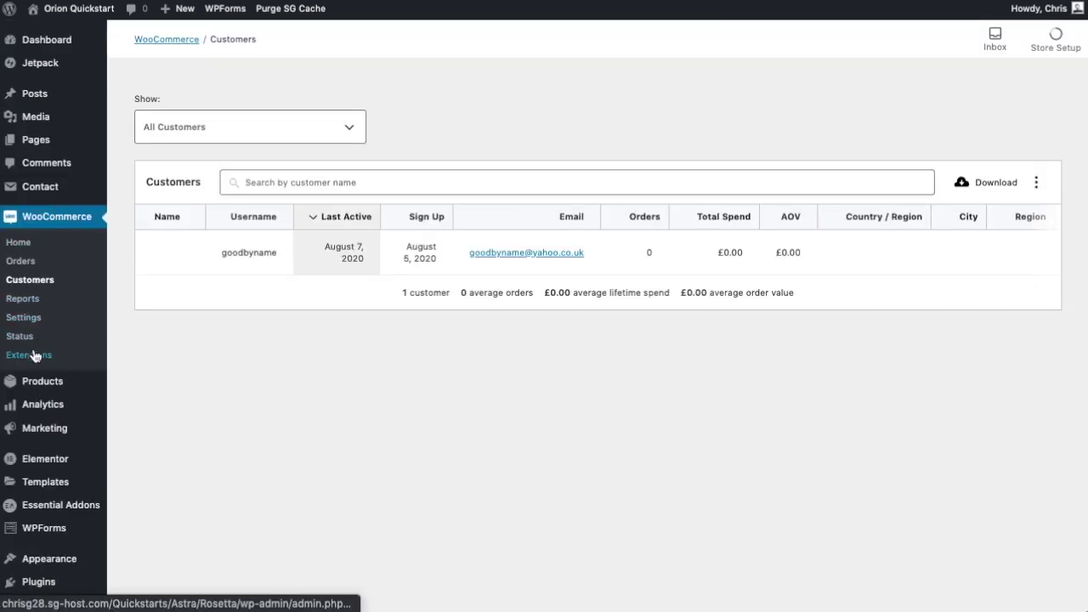
scroll(46, 340, "down", 1)
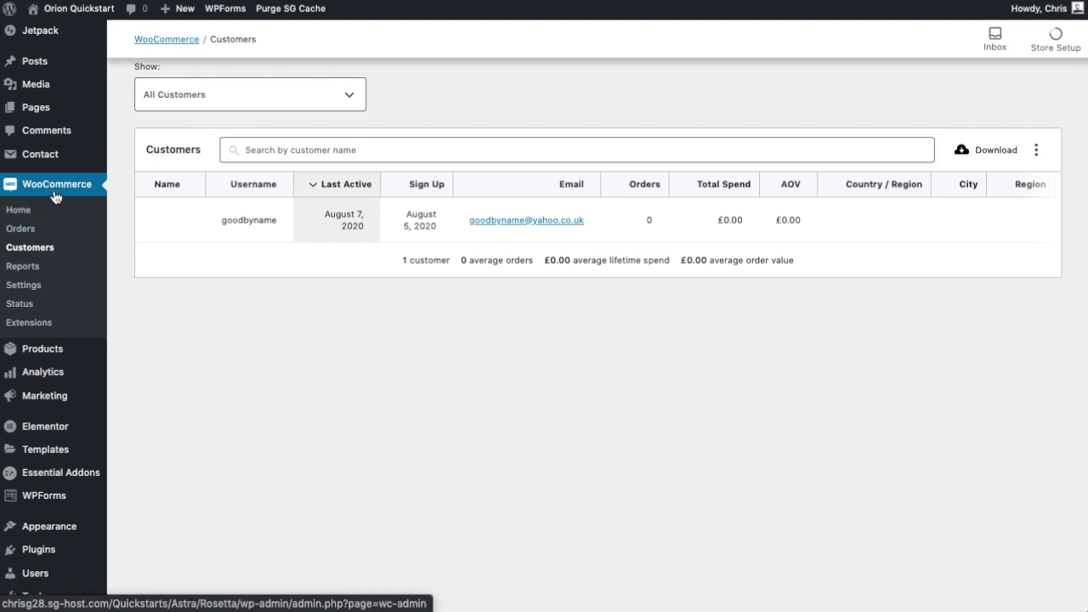
Show all products and look through the list with their stock, prices, categories and tags
mouse_move(35, 359)
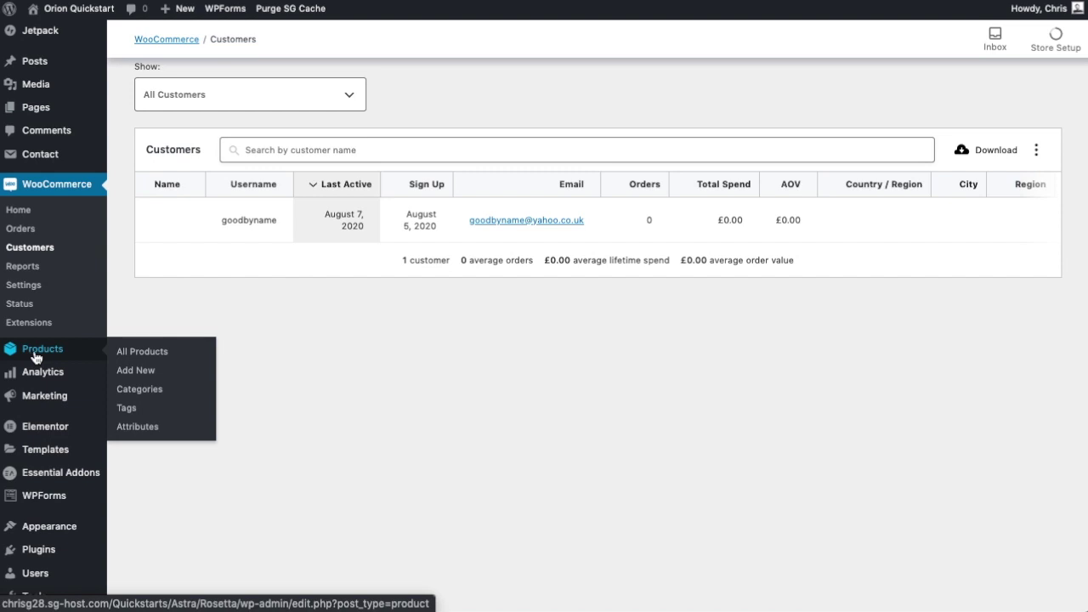
left_click(134, 352)
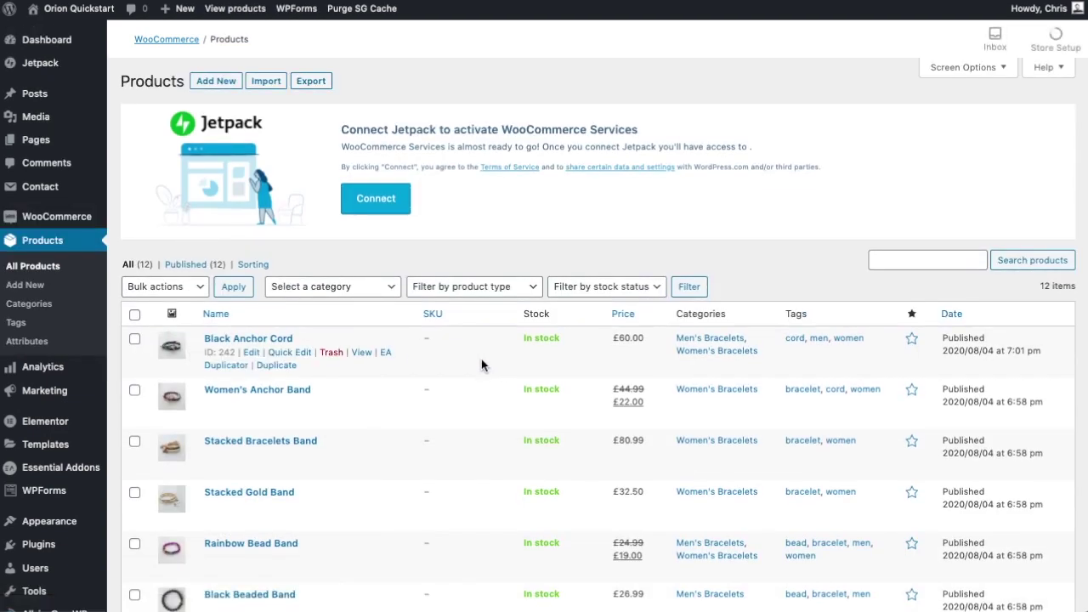
scroll(340, 298, "down", 3)
scroll(229, 251, "down", 1)
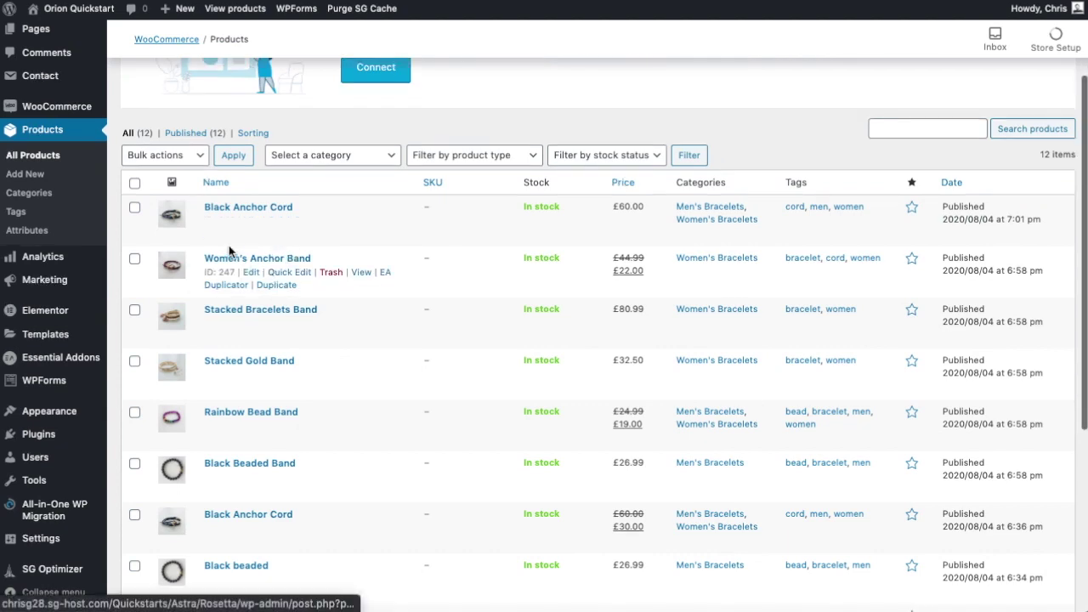
scroll(228, 235, "up", 1)
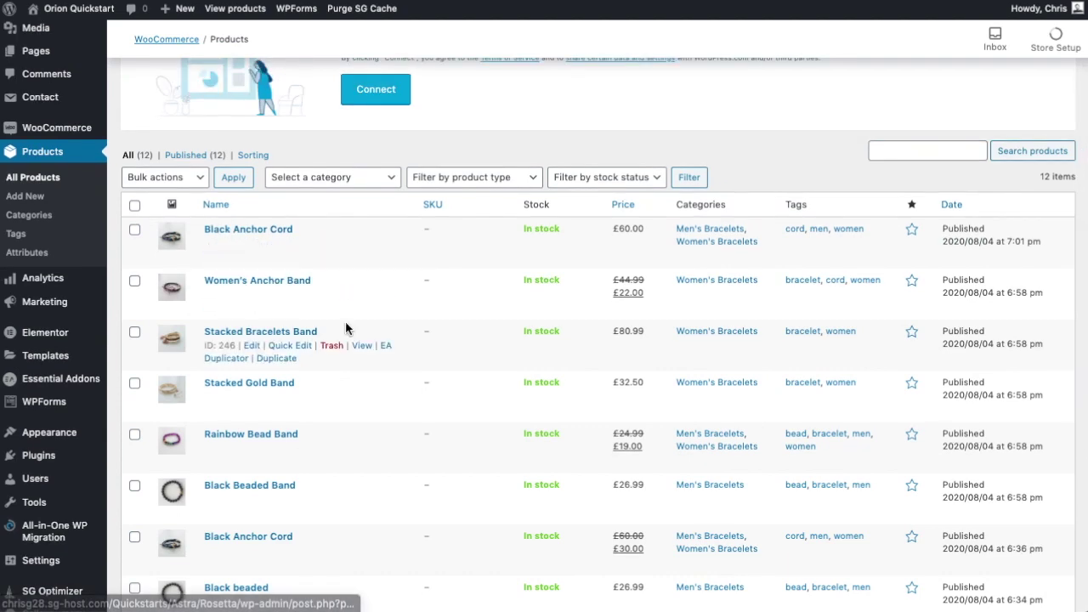
scroll(298, 290, "up", 3)
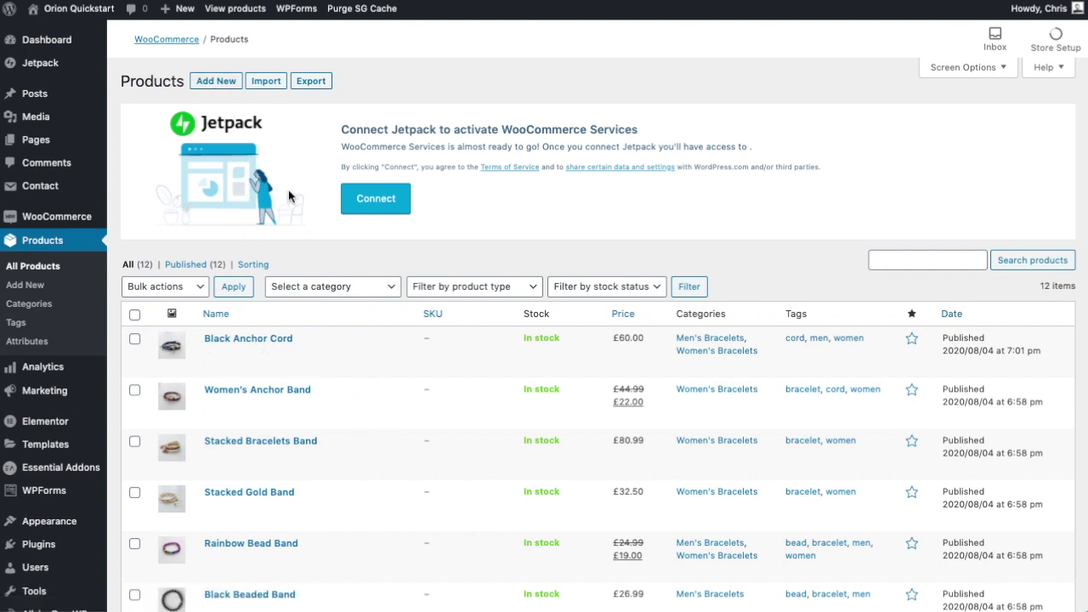
scroll(288, 408, "down", 1)
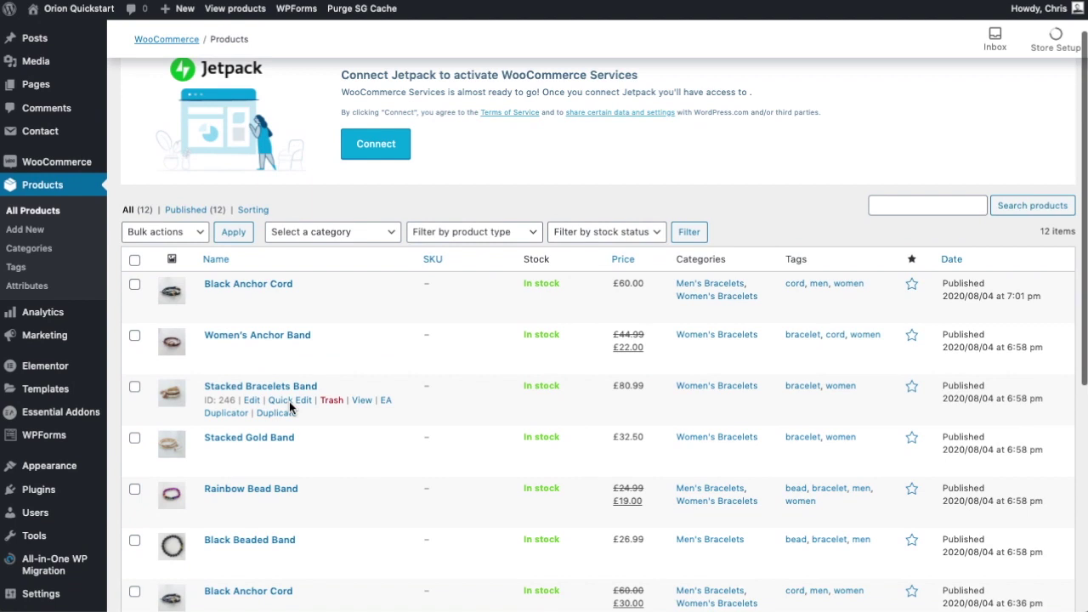
scroll(289, 408, "down", 2)
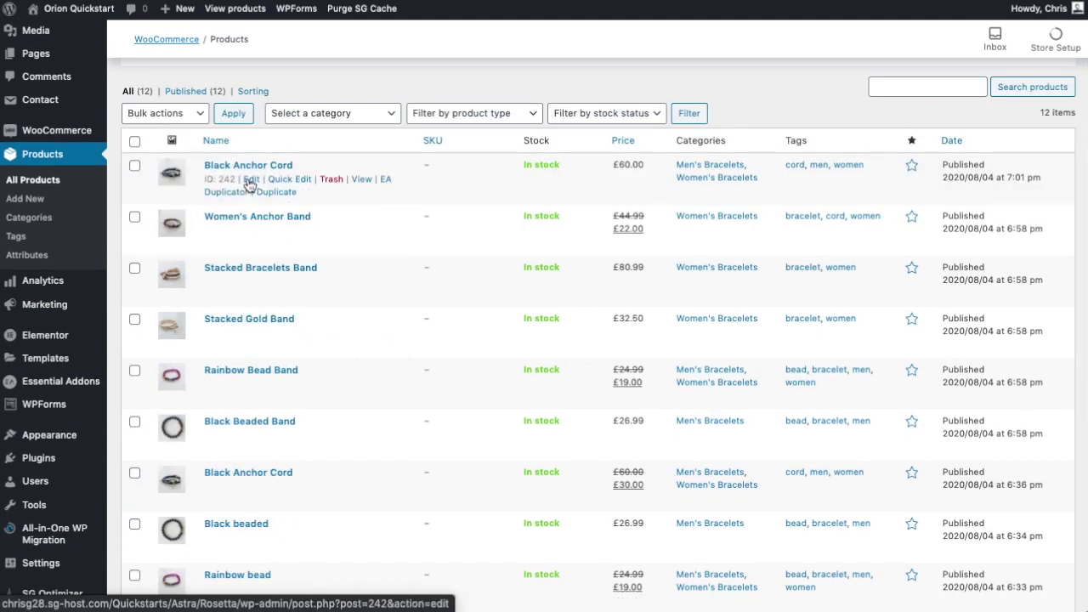
Open the £60.00 Black Anchor Cord product for editing, and open the live site in a new tab
left_click(251, 181)
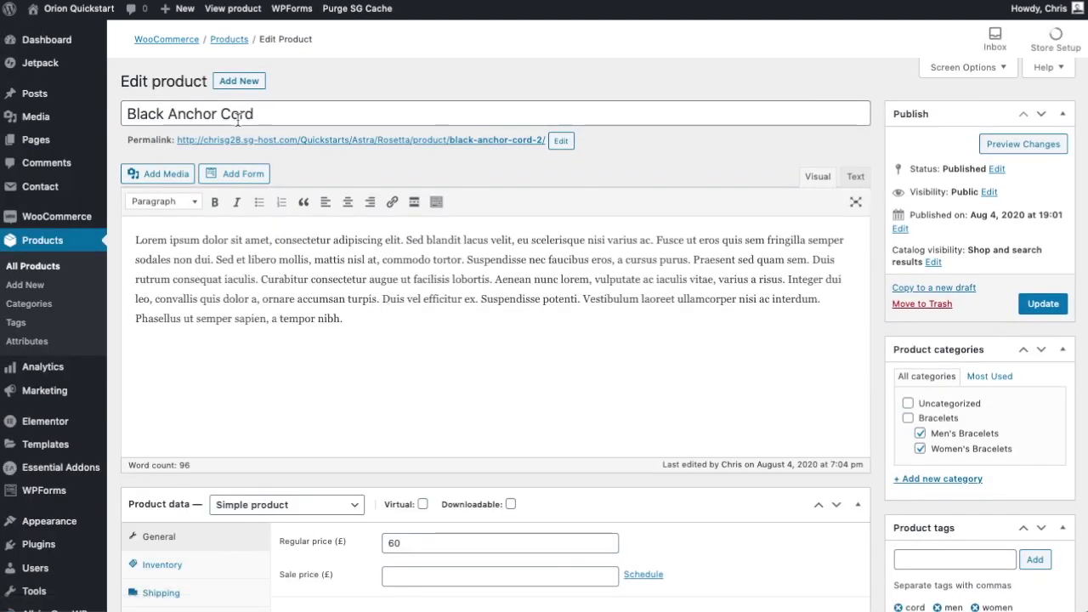
left_click_drag(272, 114, 127, 114)
left_click(269, 119)
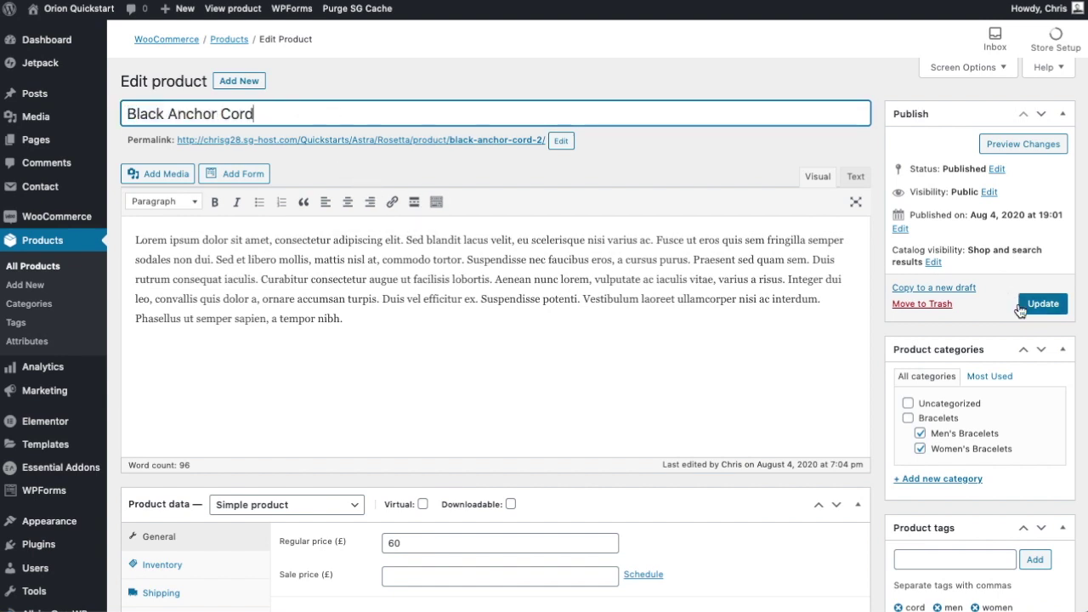
mouse_move(85, 11)
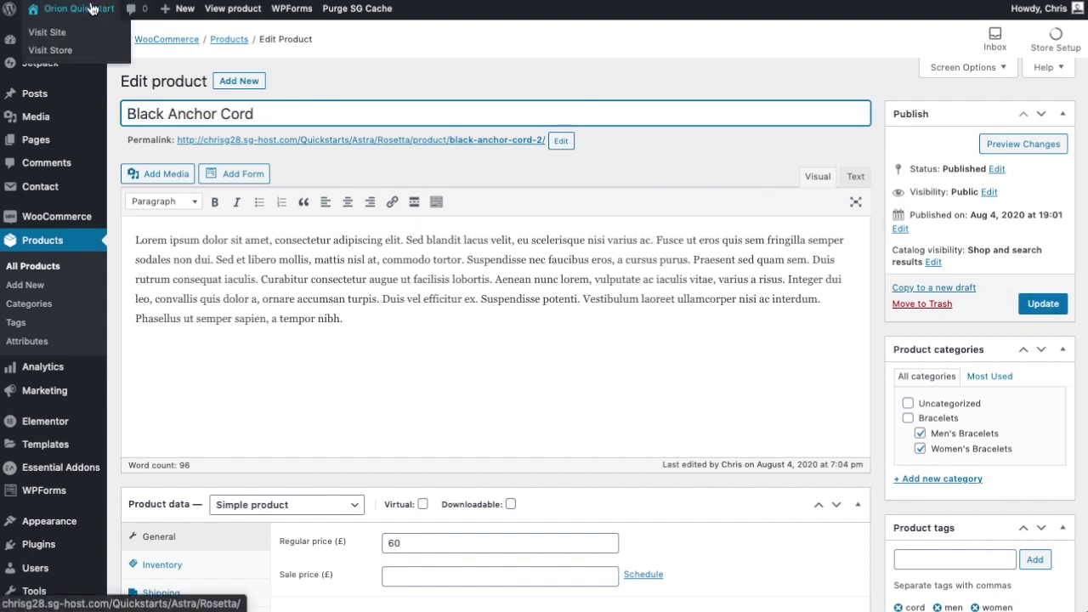
right_click(51, 38)
left_click(286, 47)
Rename the product as Black Anchor Cord Bracelet
left_click(260, 111)
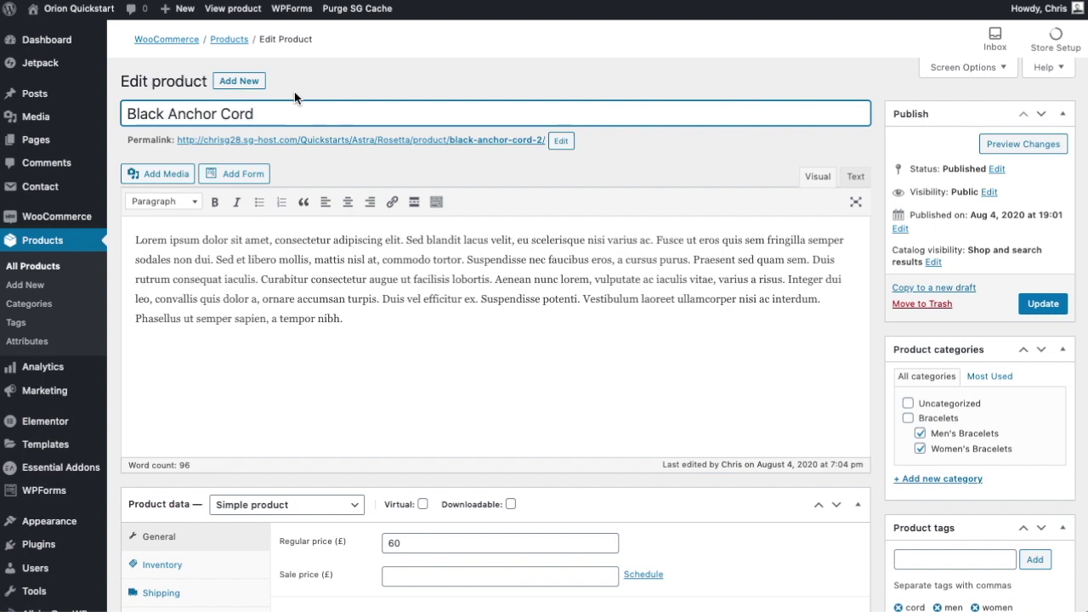
type("Brac")
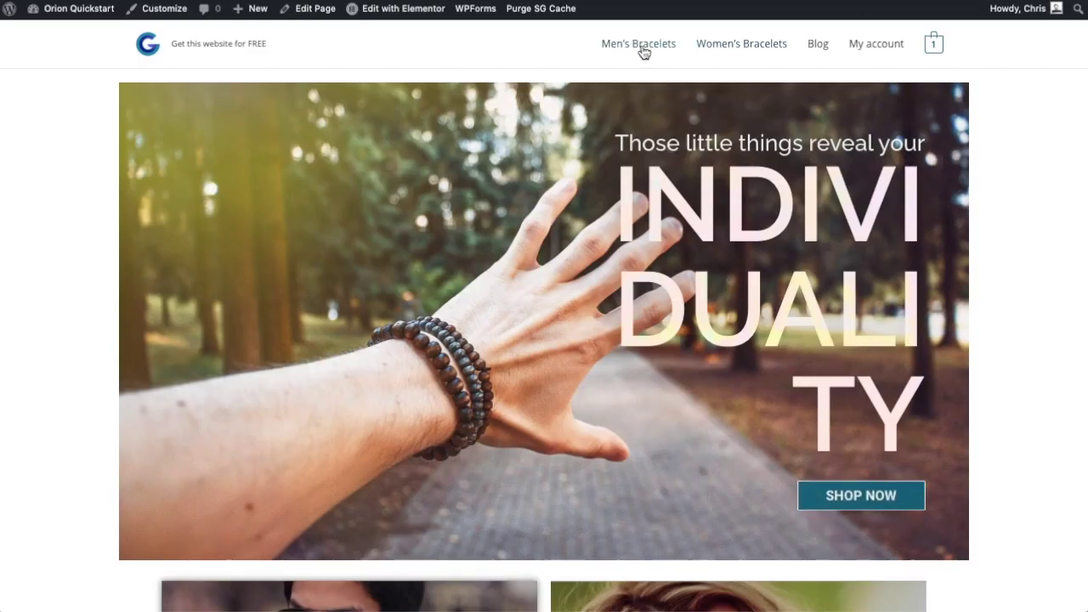
On the live store, view the £60.00 Black Anchor Cord product under Men's Bracelets and its gallery images
left_click(642, 45)
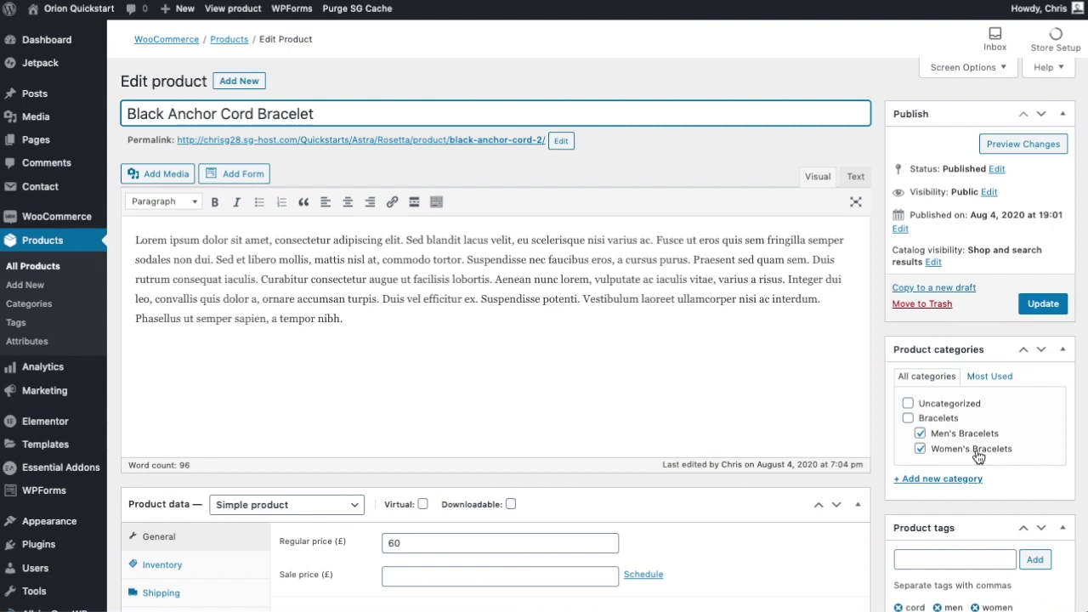
left_click(924, 450)
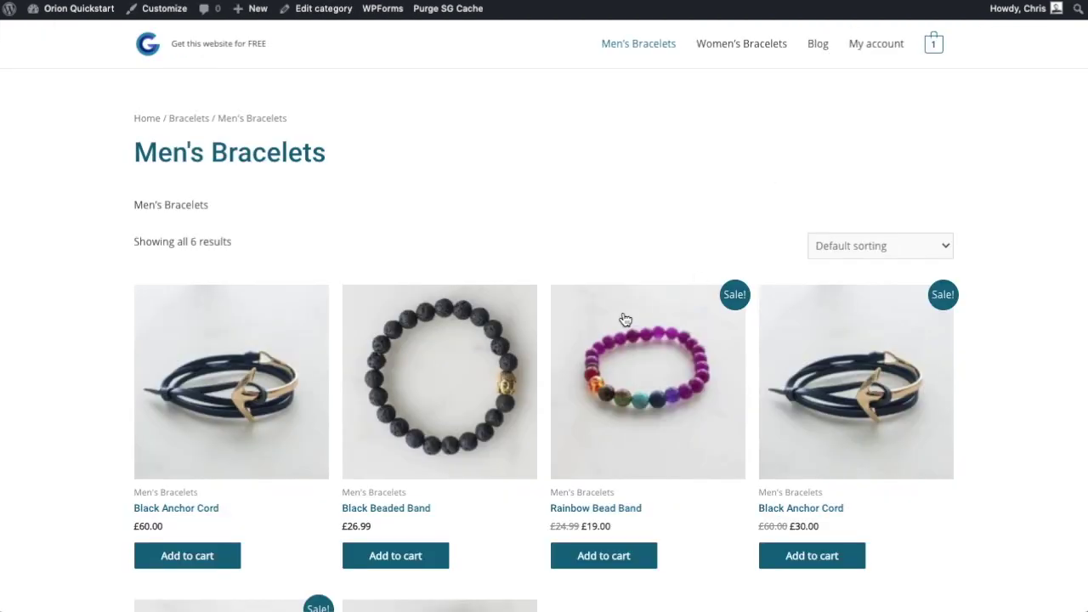
scroll(624, 320, "down", 1)
left_click(195, 439)
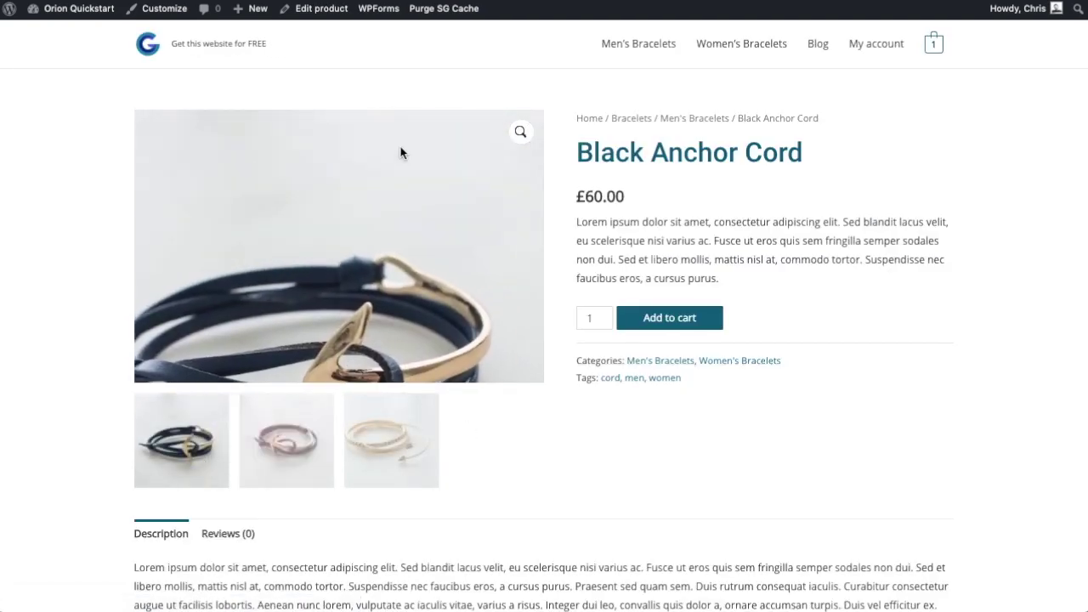
left_click(288, 444)
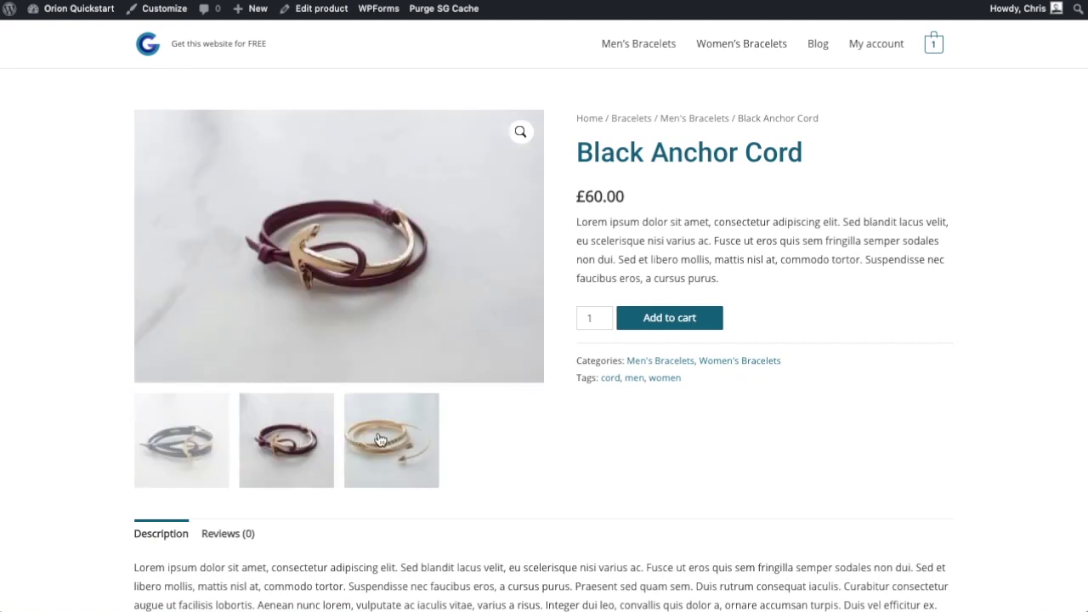
left_click(383, 436)
left_click(204, 439)
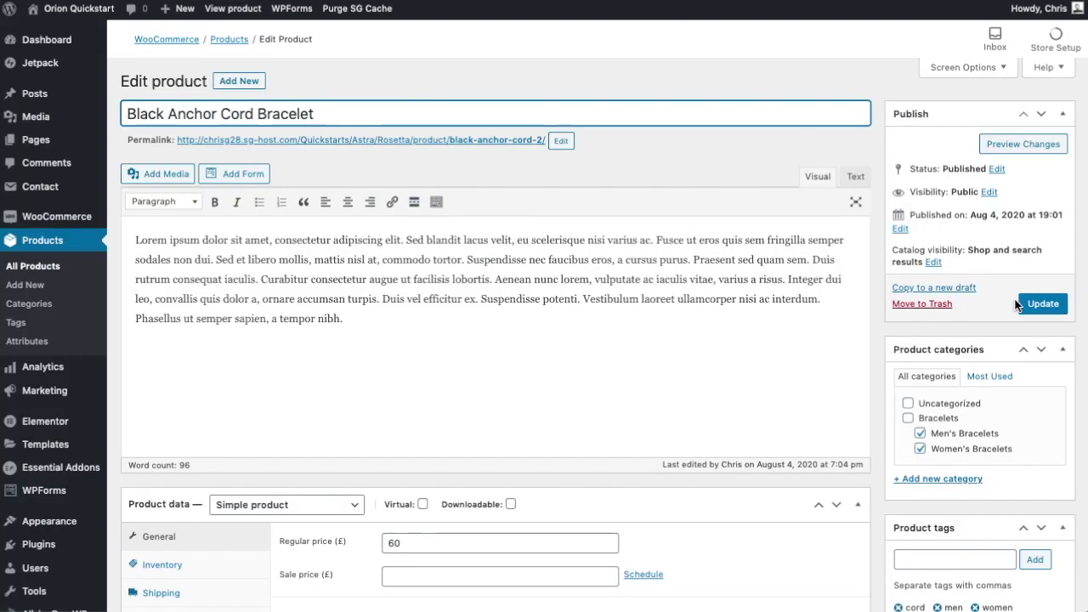
Update the published product in WordPress with its edited name
left_click(1028, 303)
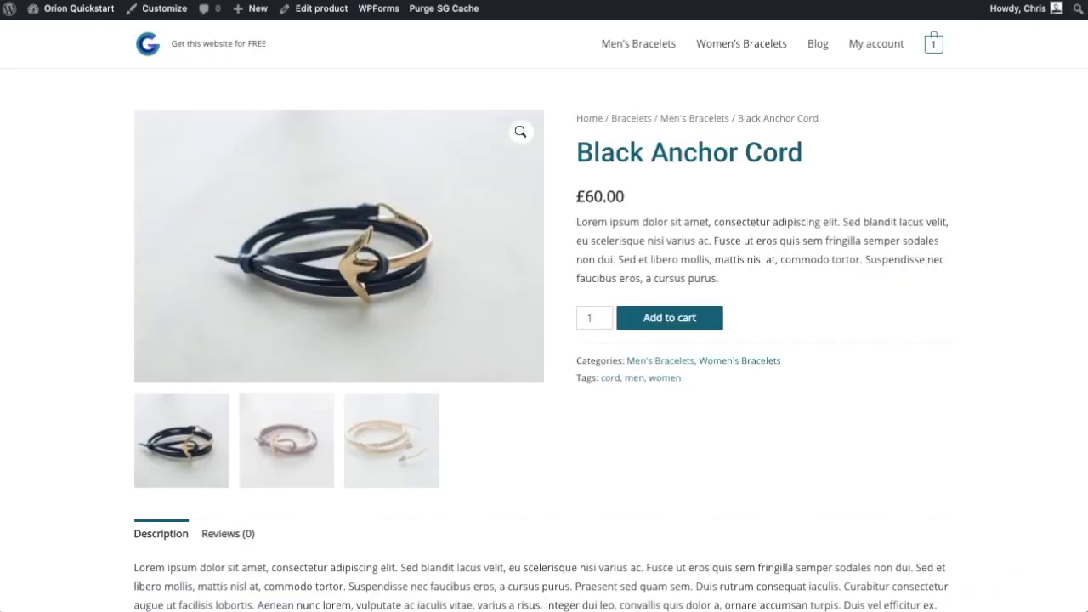
Reload the live product page to check its name, and update the product with the name Black Anchor Cord
key("super+r")
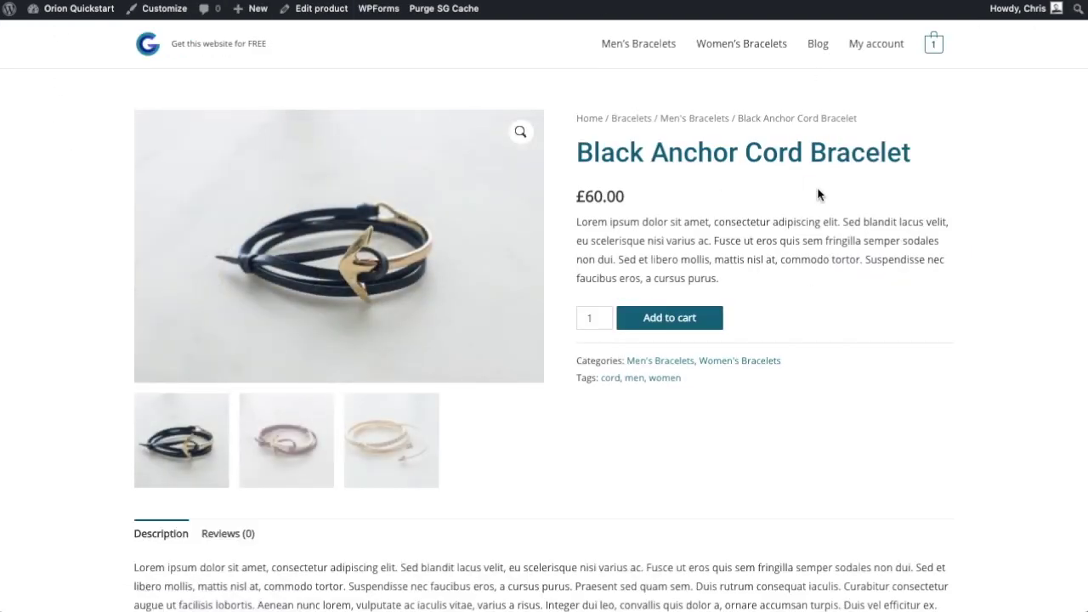
key("ctrl+shift+Tab")
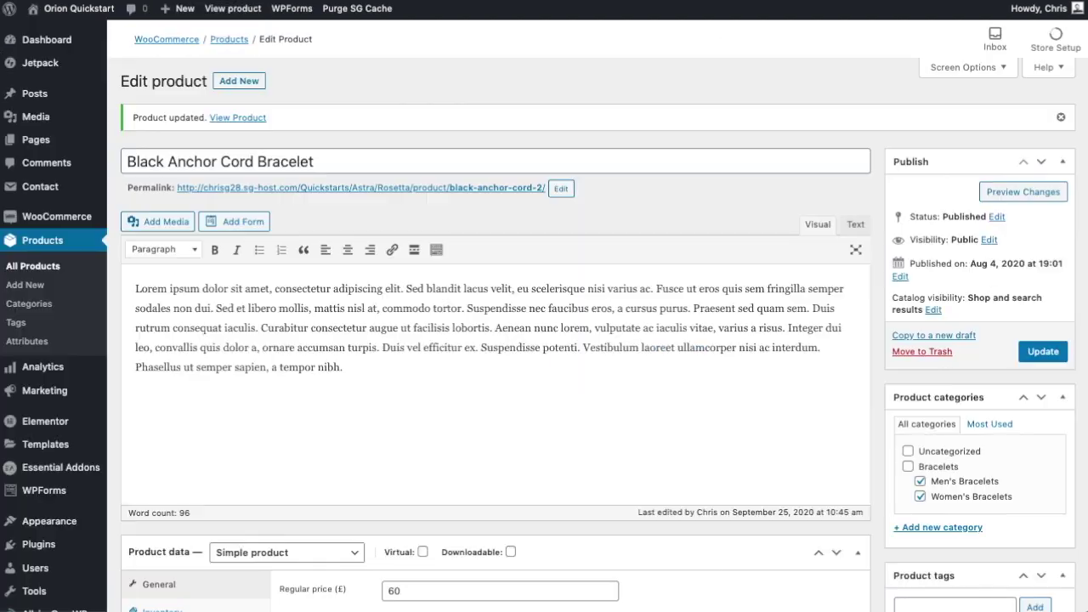
left_click_drag(328, 162, 256, 161)
key("BackSpace")
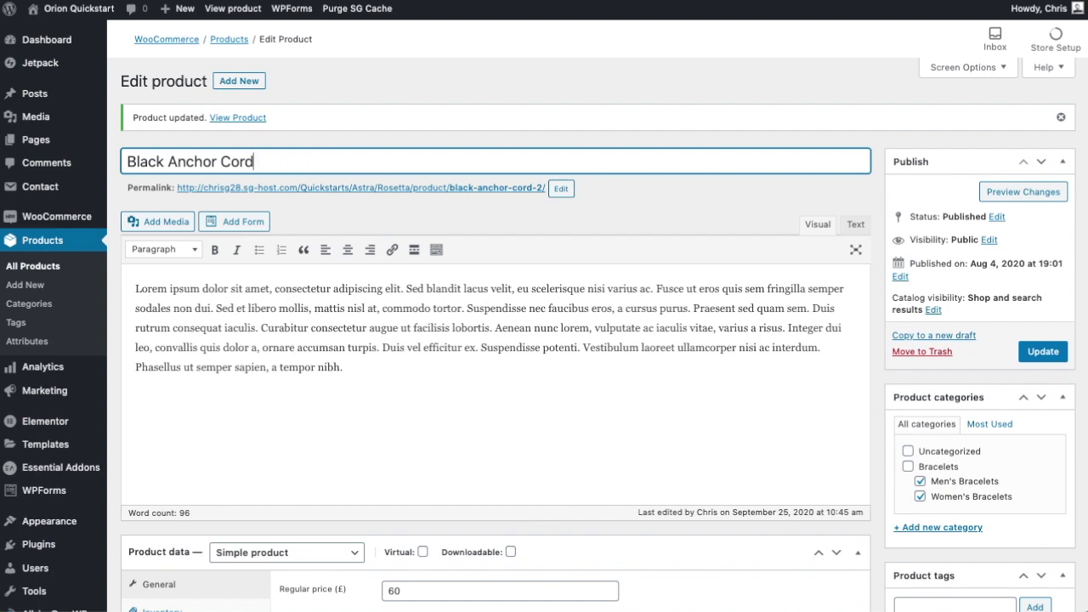
left_click(1041, 351)
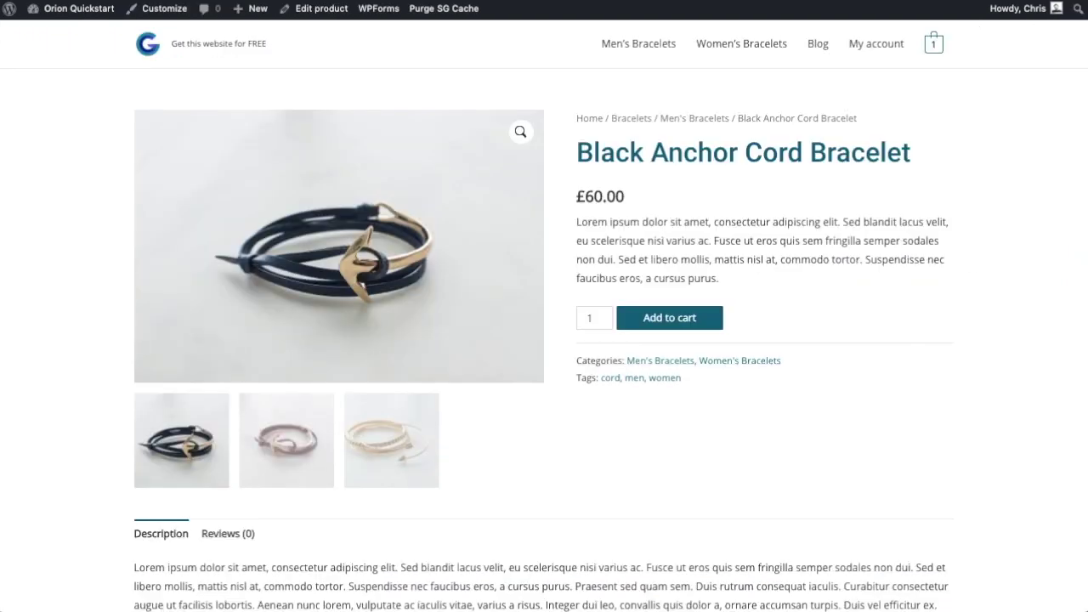
key("super+r")
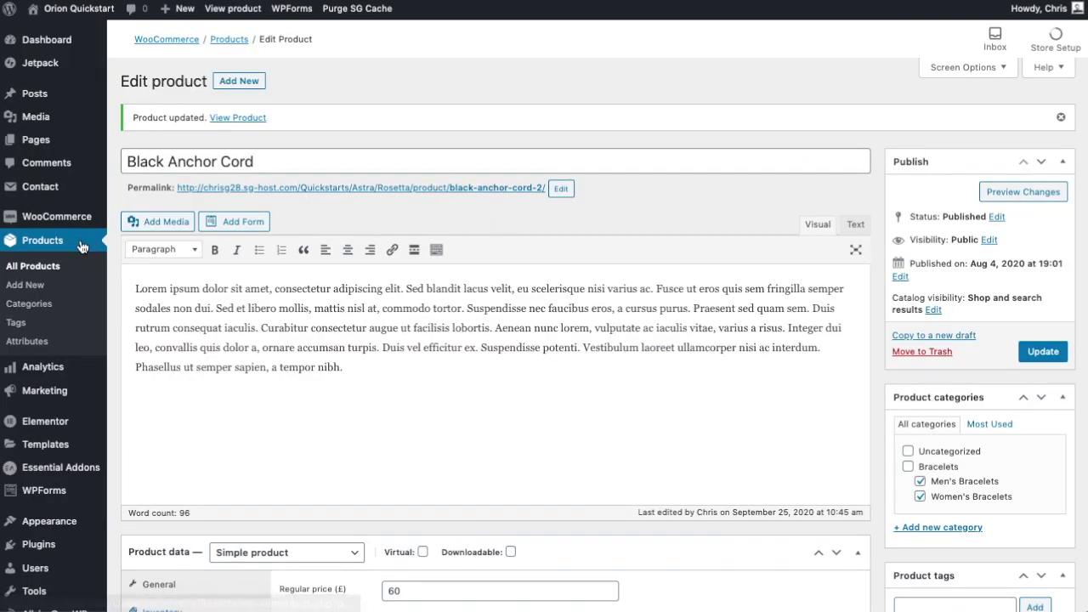
Look through the list of all products and the product categories, and open the product tags
mouse_move(42, 219)
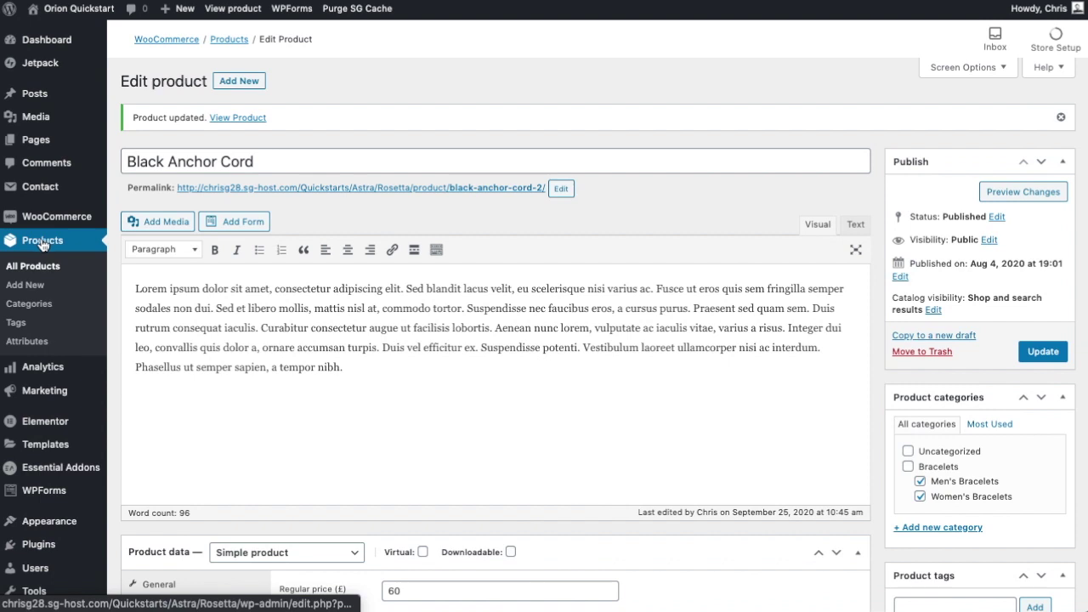
left_click(36, 268)
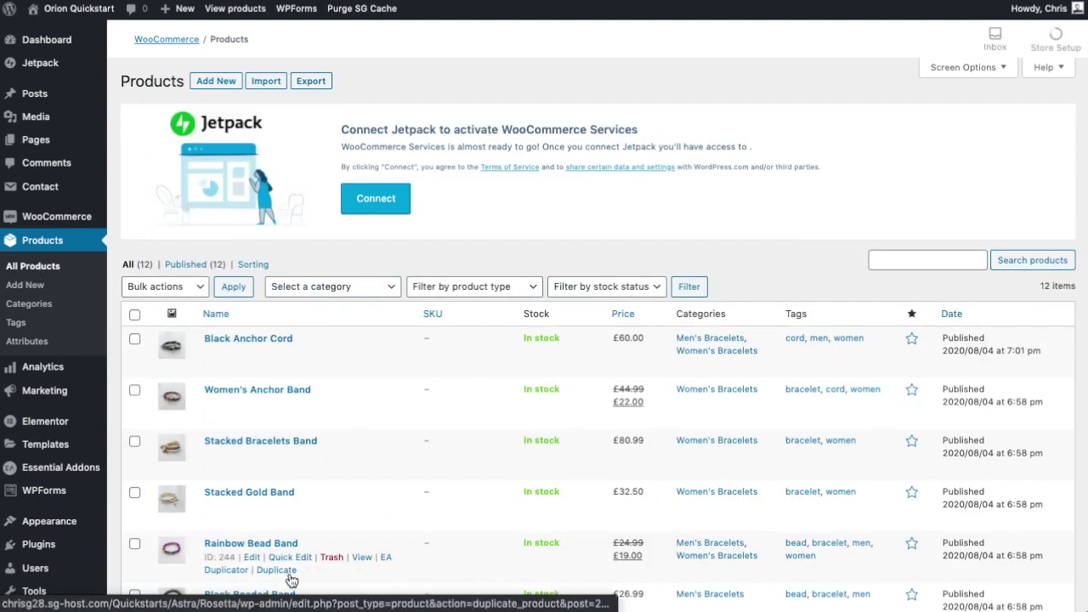
left_click(17, 310)
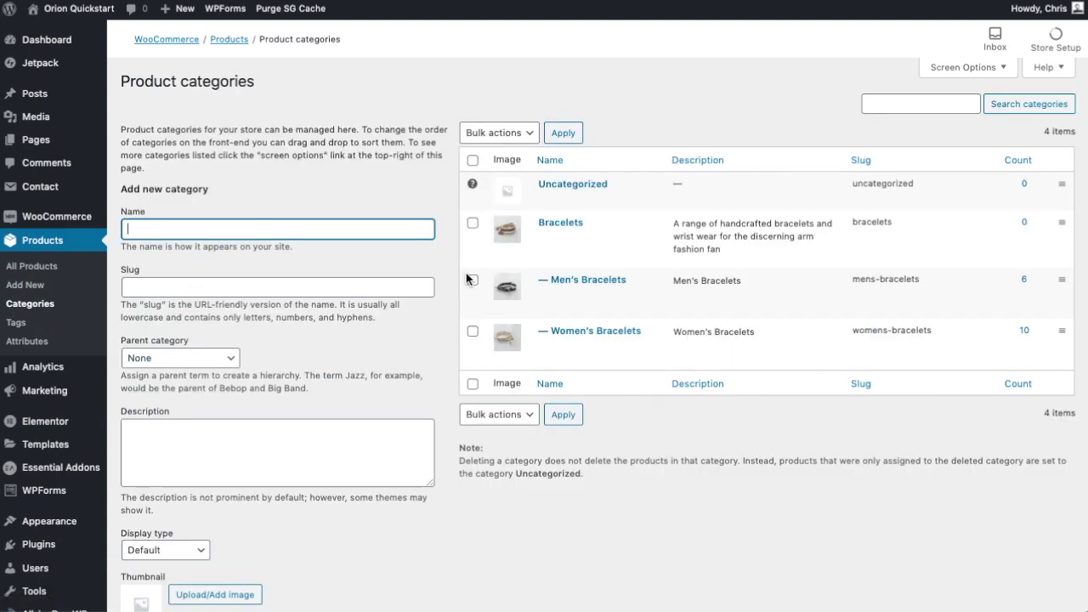
mouse_move(565, 246)
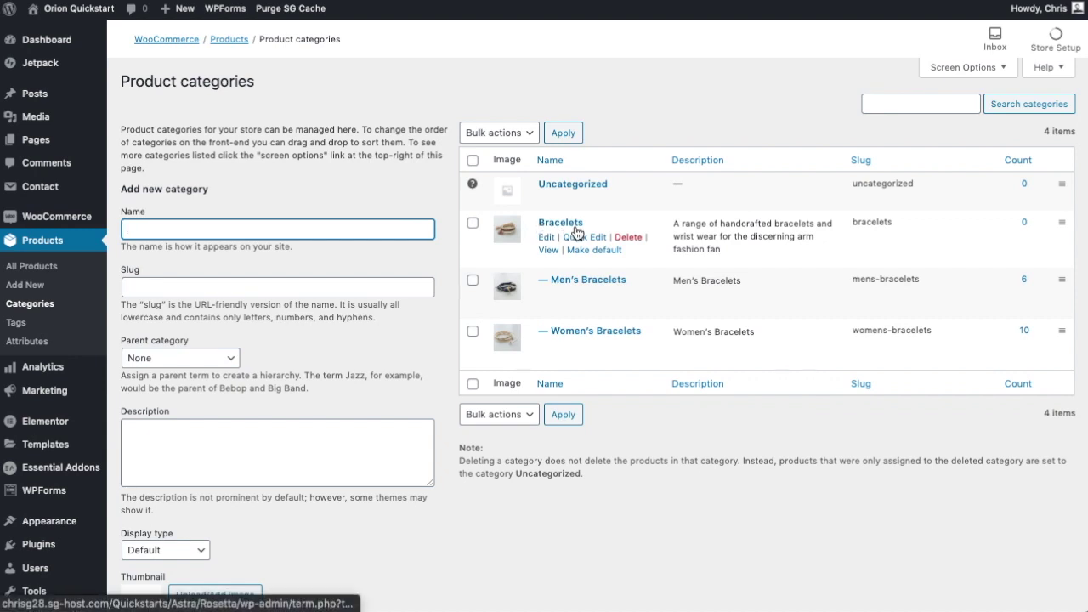
mouse_move(551, 291)
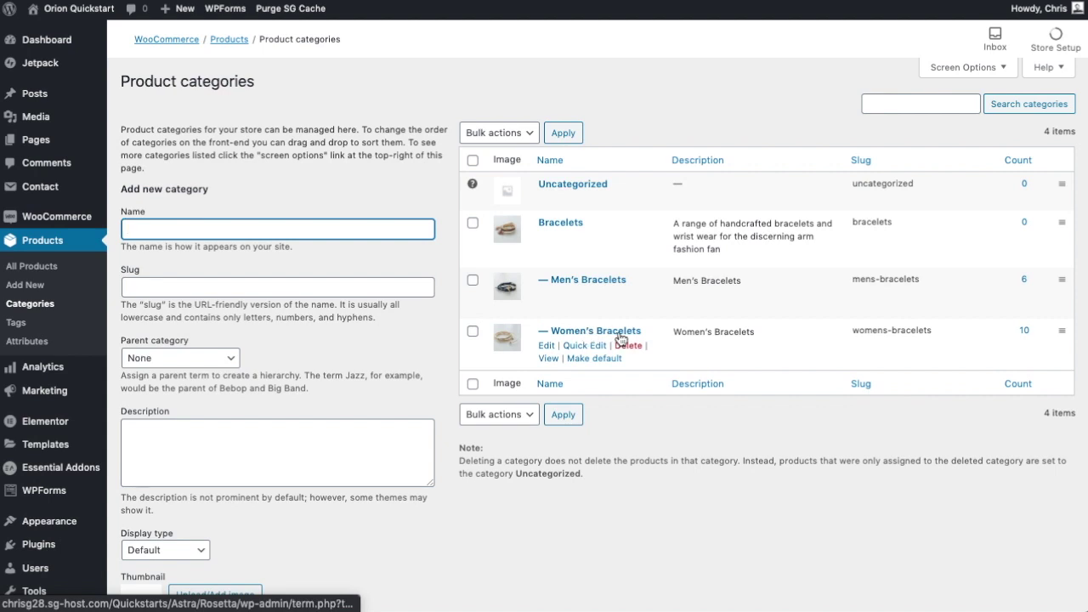
left_click(17, 325)
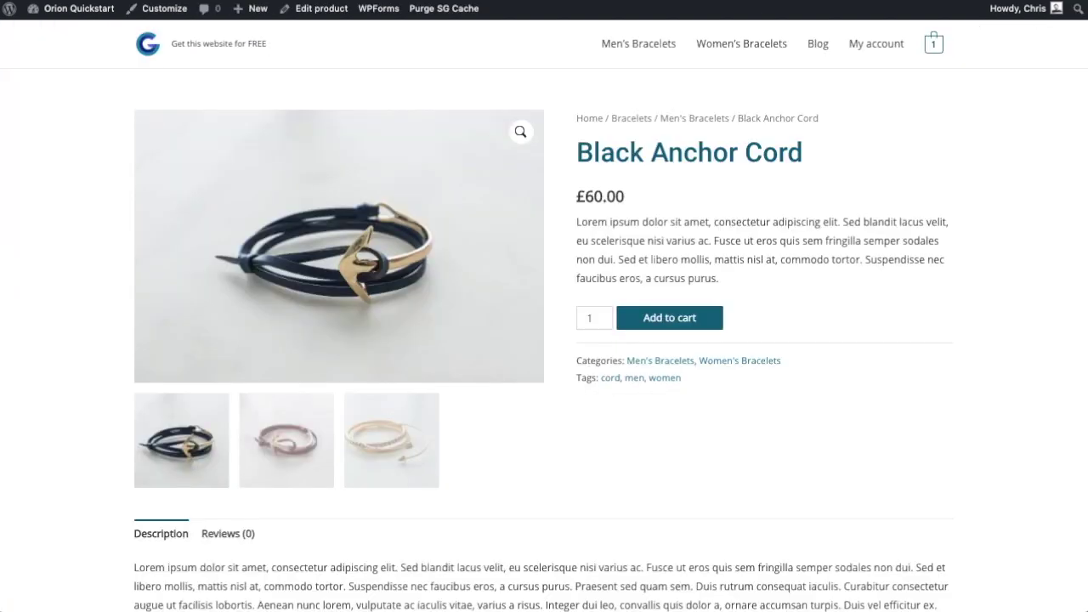
On the live store, view the suggested Women's Anchor Bracelet below Black Anchor Cord, and open its related Black beaded product
scroll(790, 166, "down", 1)
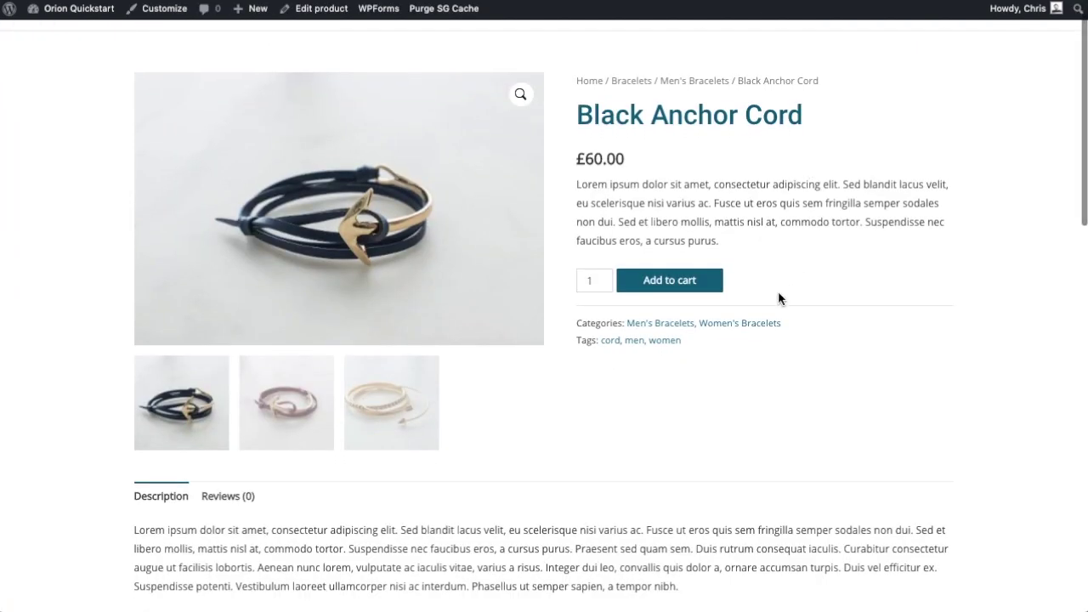
scroll(607, 356, "down", 5)
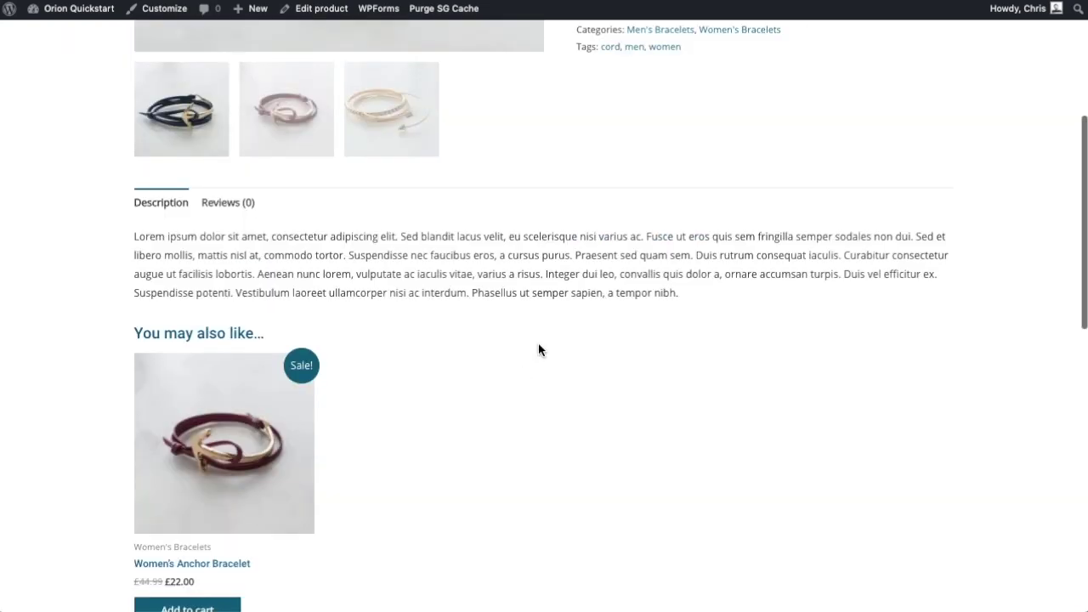
left_click(284, 305)
scroll(283, 305, "down", 4)
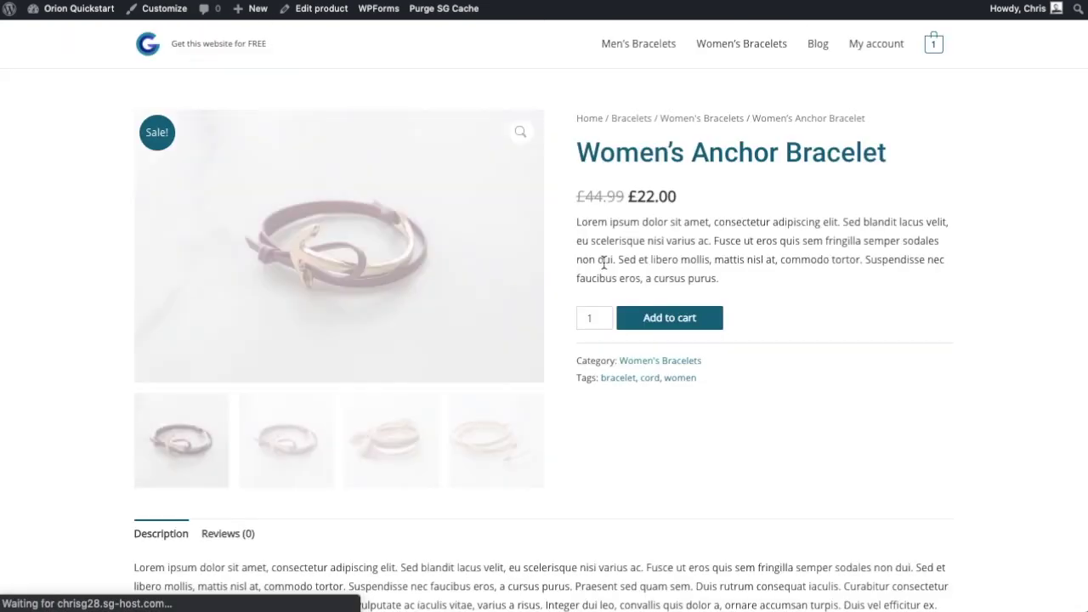
scroll(593, 284, "down", 6)
left_click(194, 255)
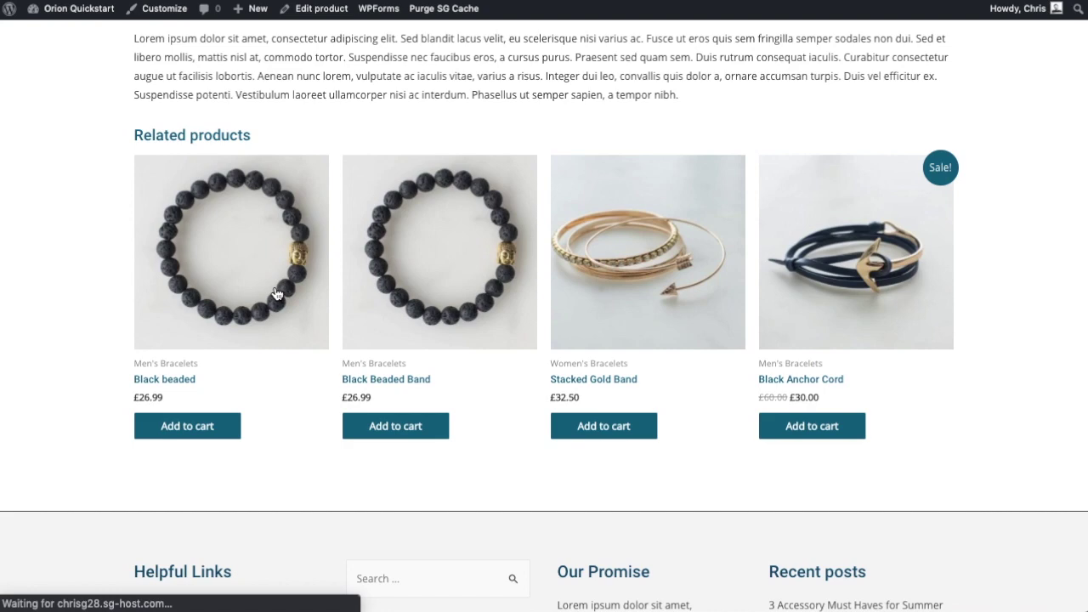
Open the bead tag from the Black beaded product page and look over the products that share it
scroll(510, 280, "down", 1)
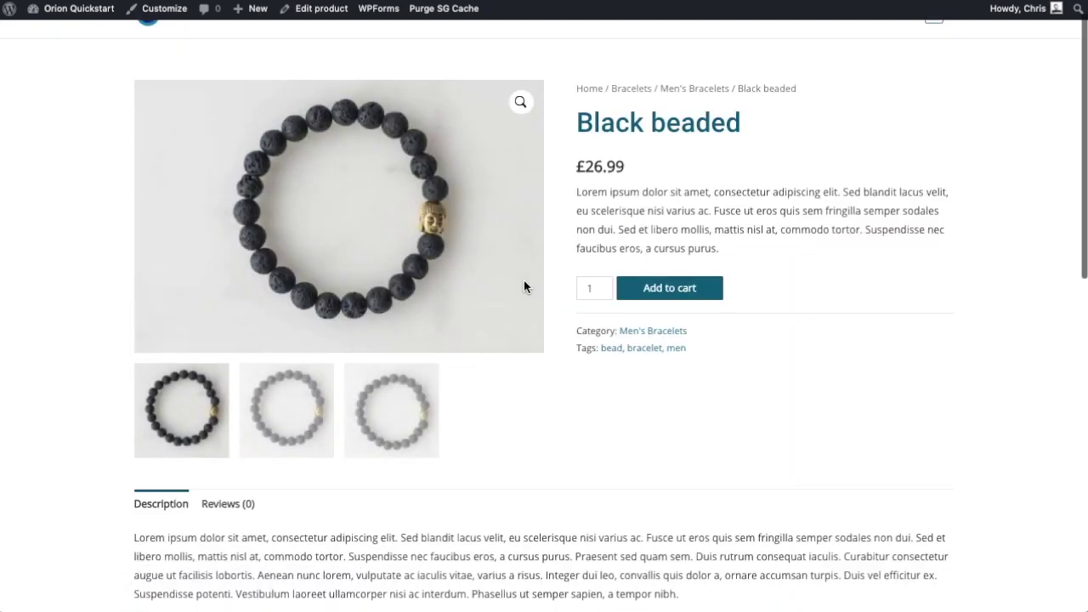
left_click(608, 351)
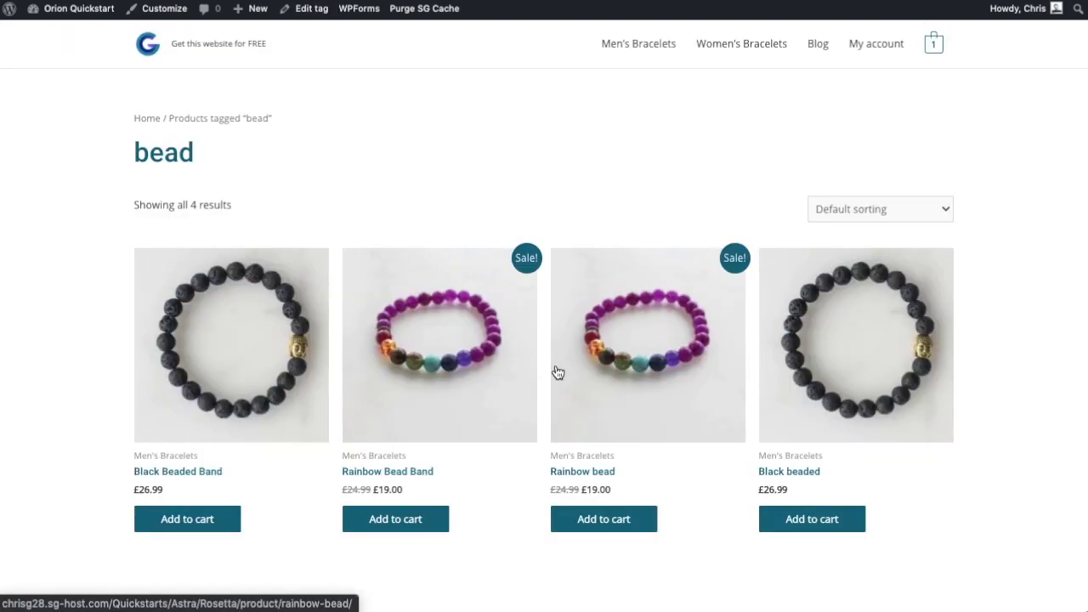
scroll(547, 369, "down", 1)
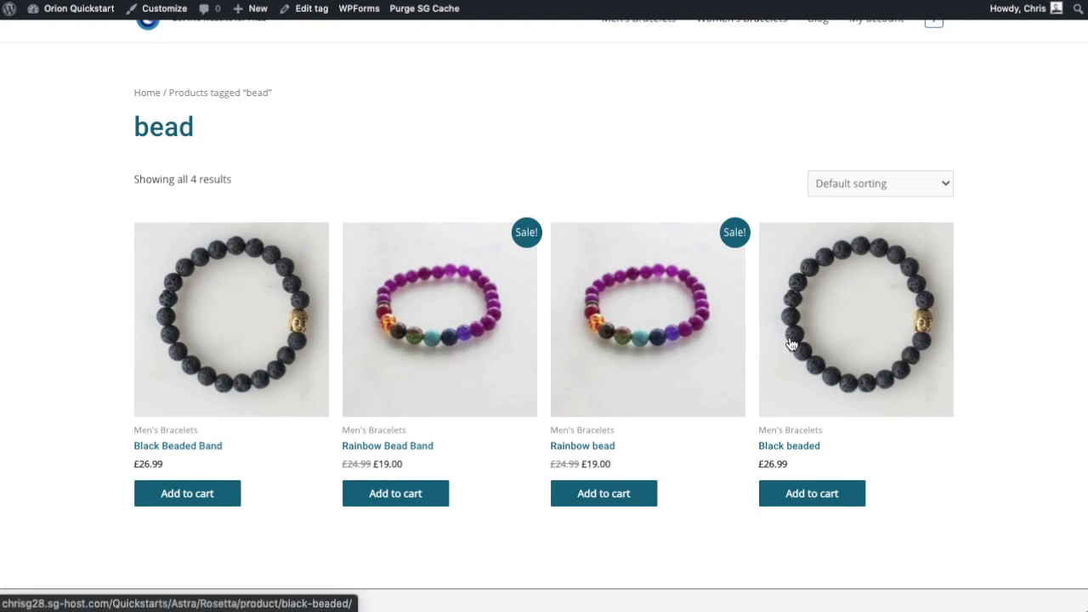
scroll(791, 344, "down", 1)
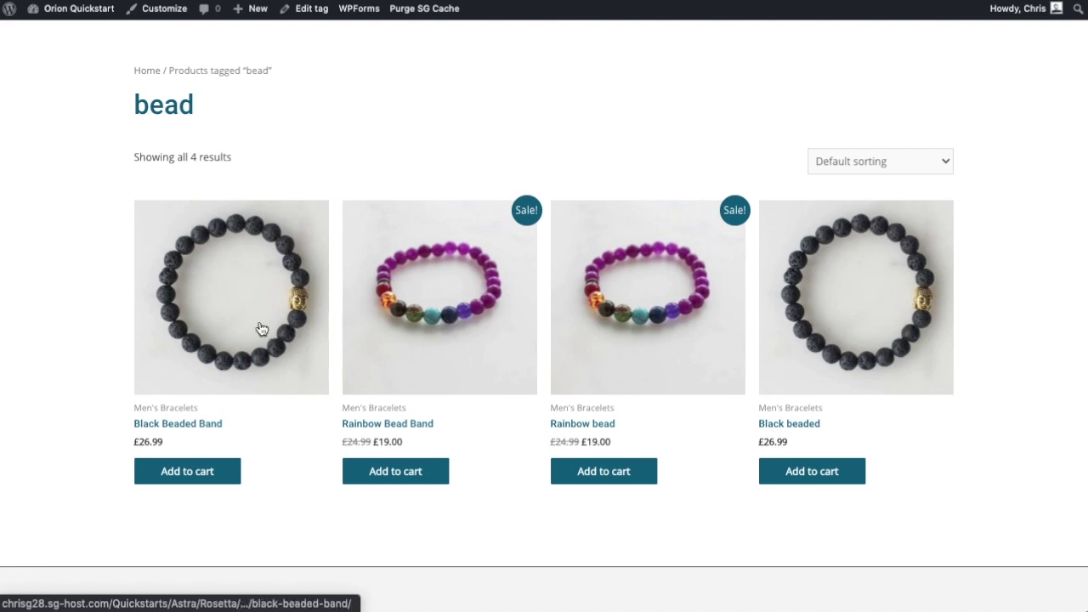
scroll(313, 343, "up", 1)
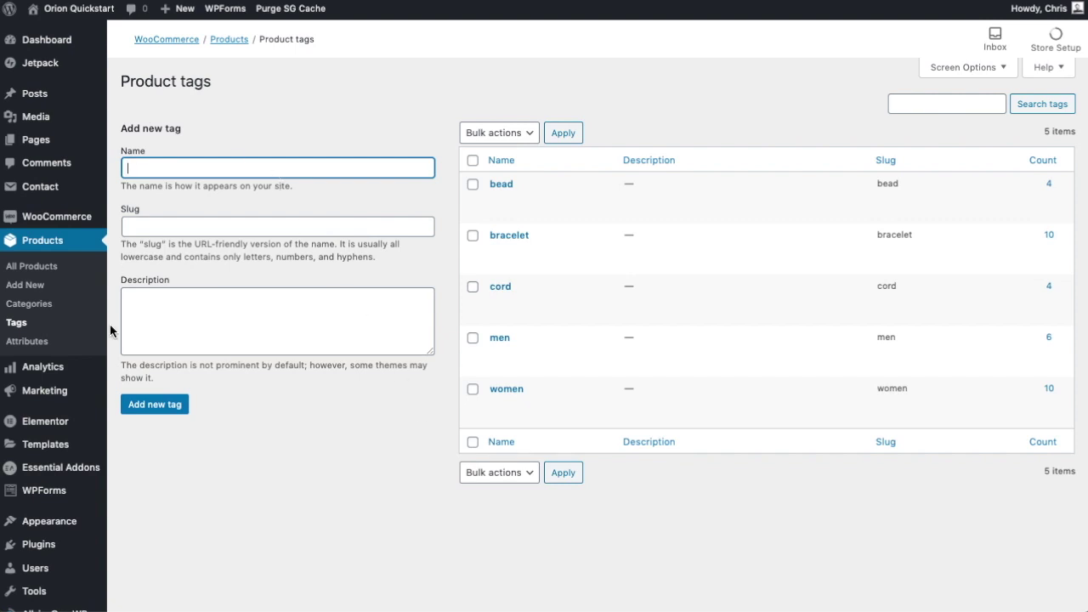
Return to the WordPress admin and open the WooCommerce section of the theme customizer
scroll(306, 381, "down", 3)
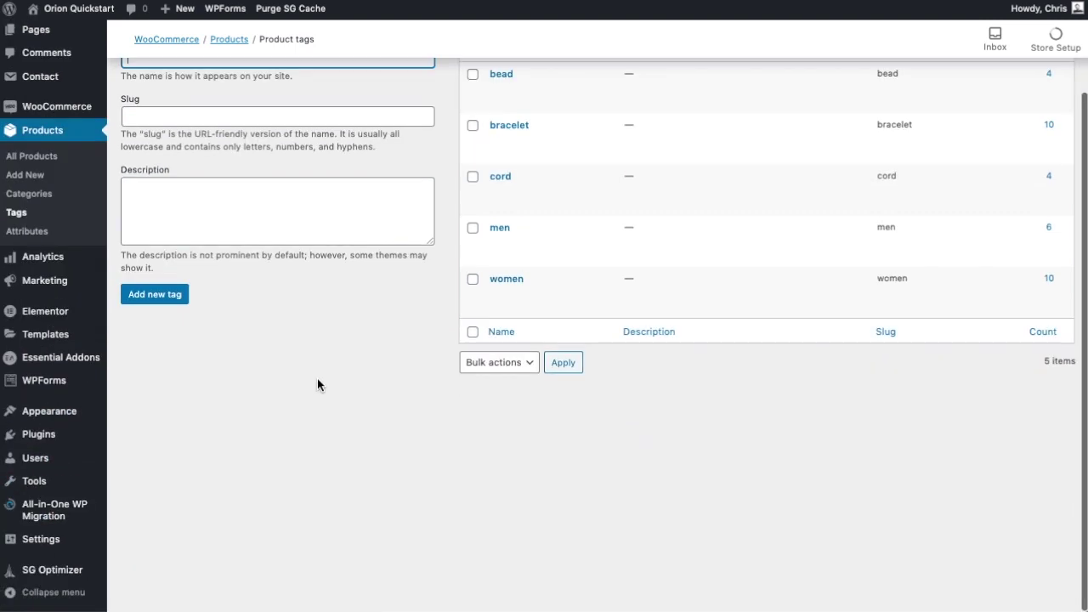
scroll(322, 374, "up", 3)
scroll(328, 373, "down", 3)
scroll(303, 381, "up", 1)
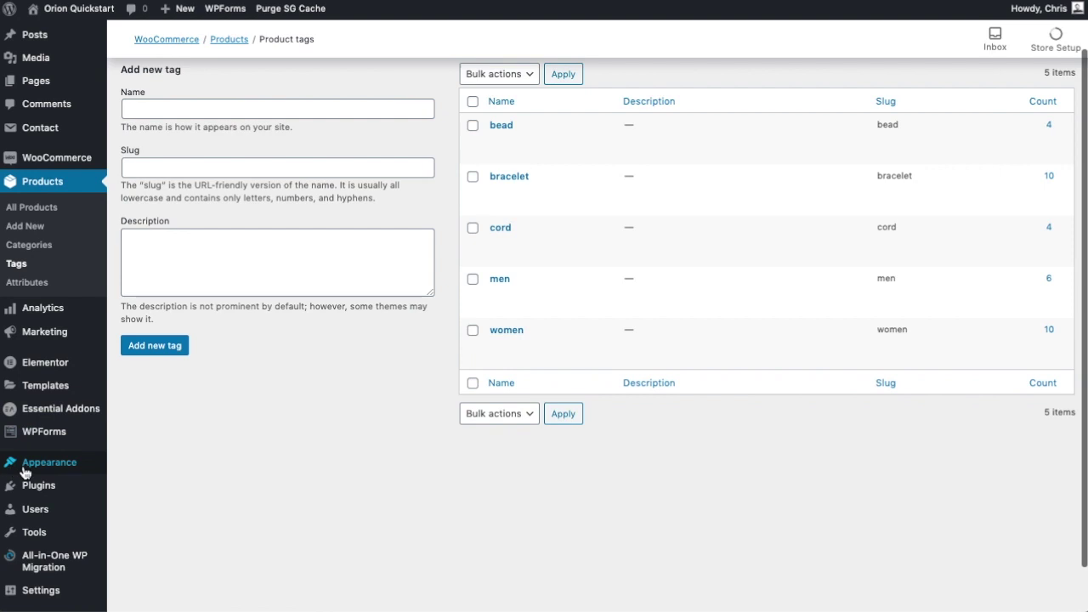
mouse_move(10, 471)
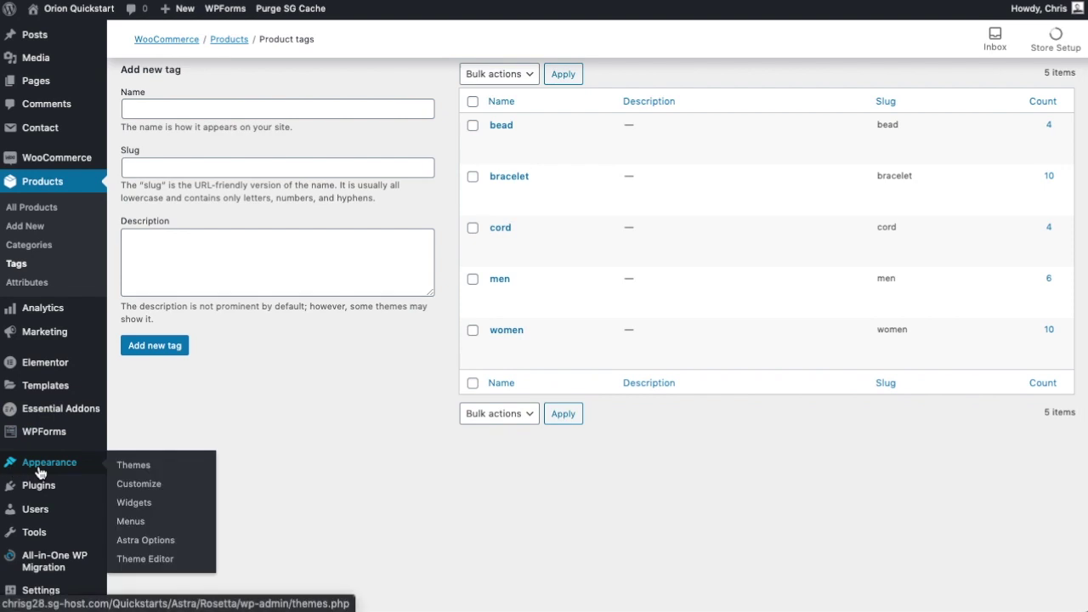
left_click(141, 490)
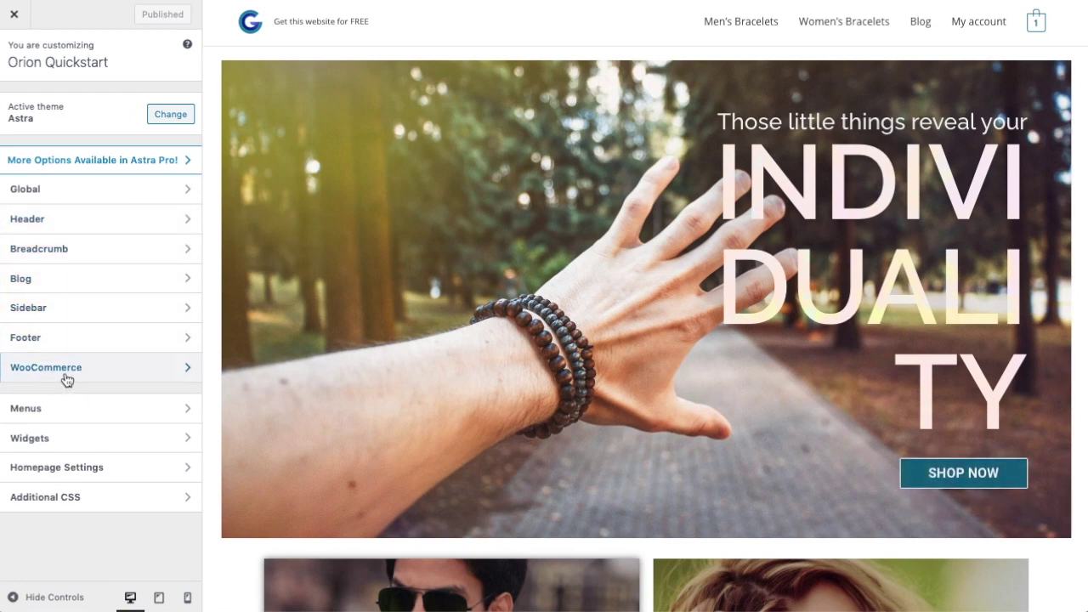
left_click(129, 372)
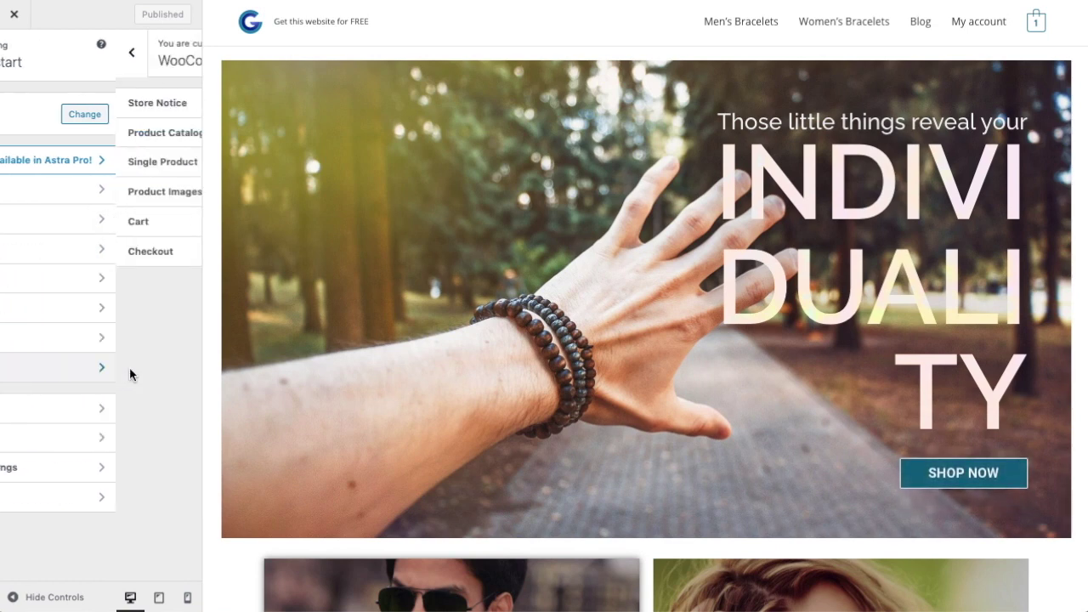
Enable the store notice to preview it on the site, and disable it again
left_click(90, 102)
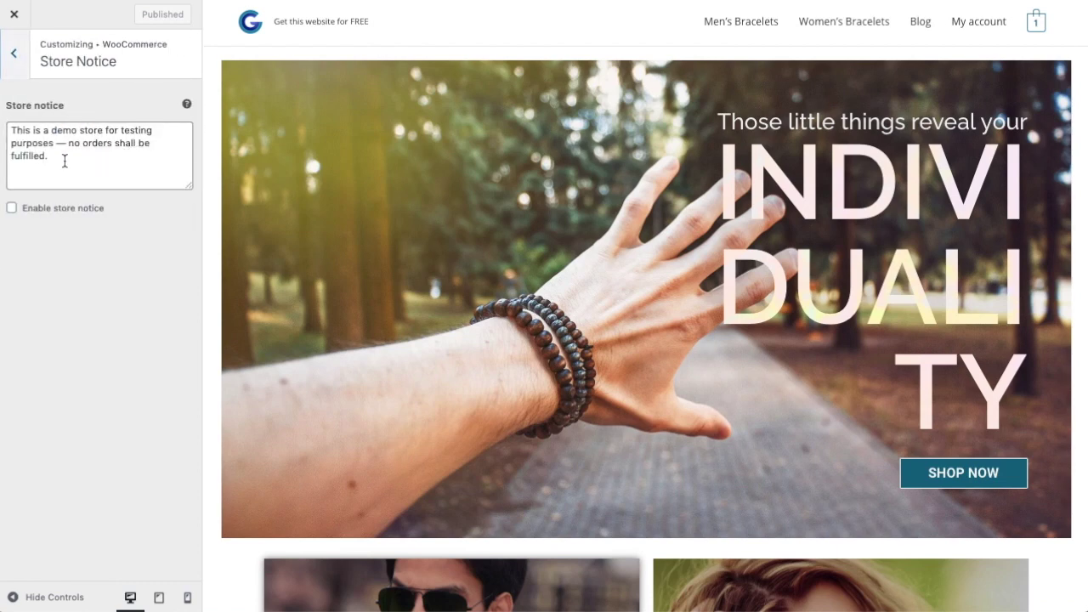
left_click(11, 208)
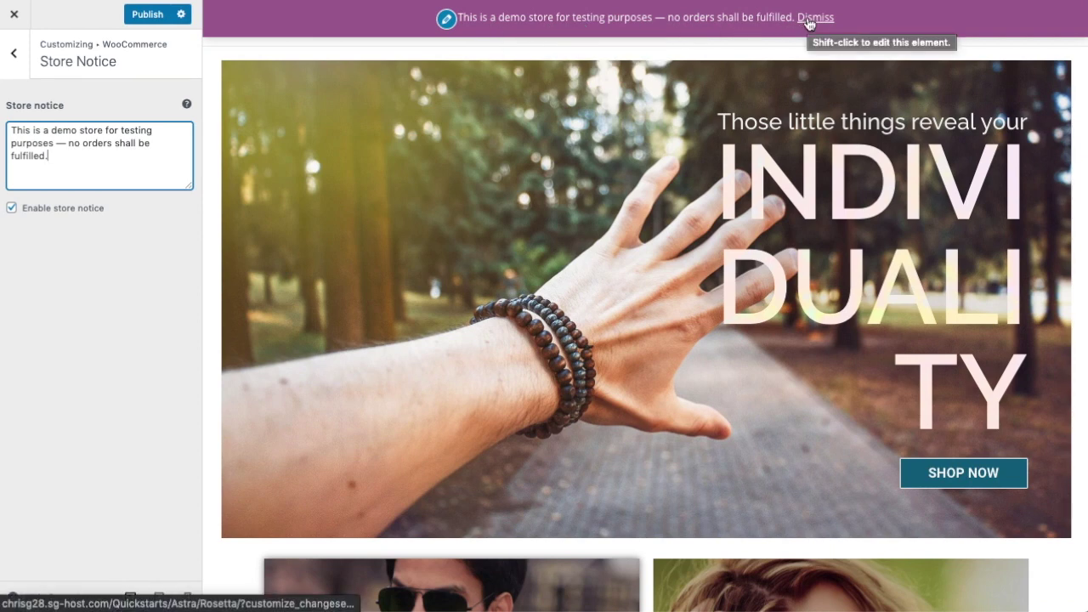
left_click_drag(63, 168, 20, 136)
left_click(11, 208)
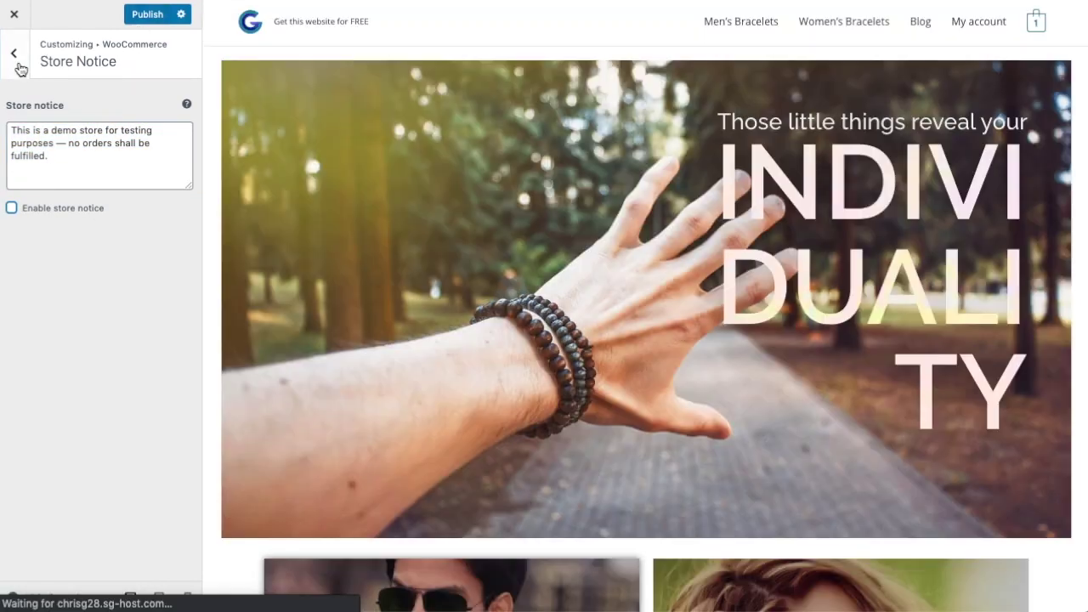
left_click(14, 54)
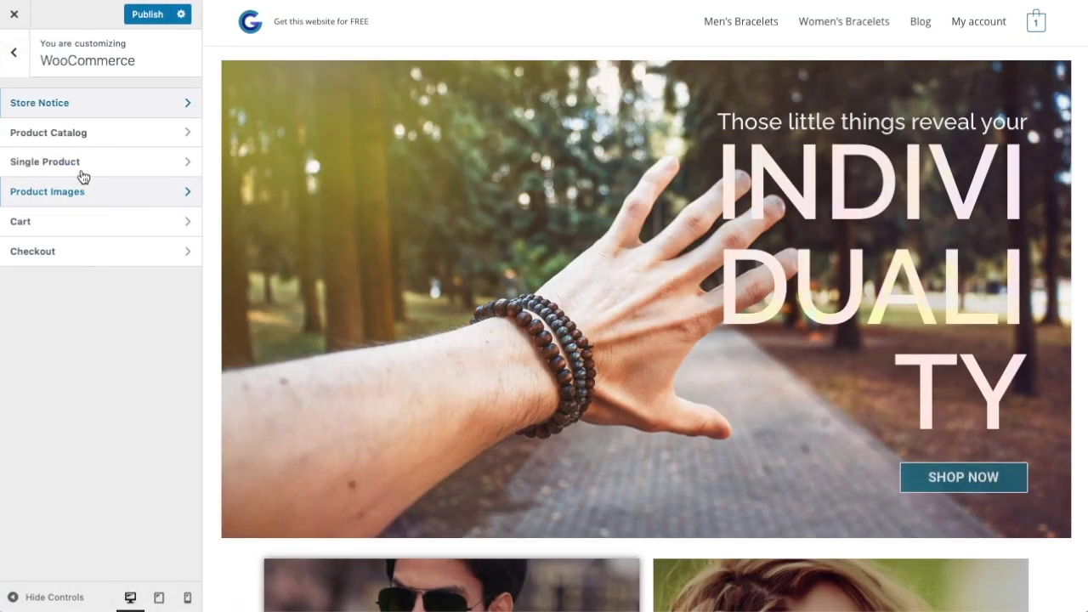
In the Product Catalog settings, review the shop page preview and set the shop page display to Show categories
left_click(121, 134)
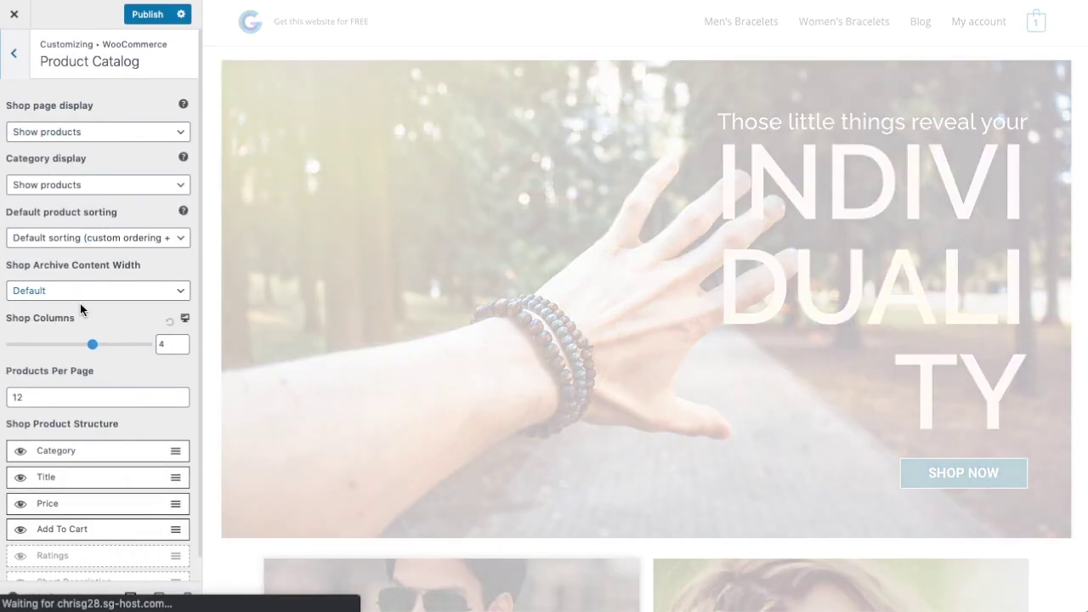
scroll(80, 306, "down", 1)
scroll(81, 315, "up", 1)
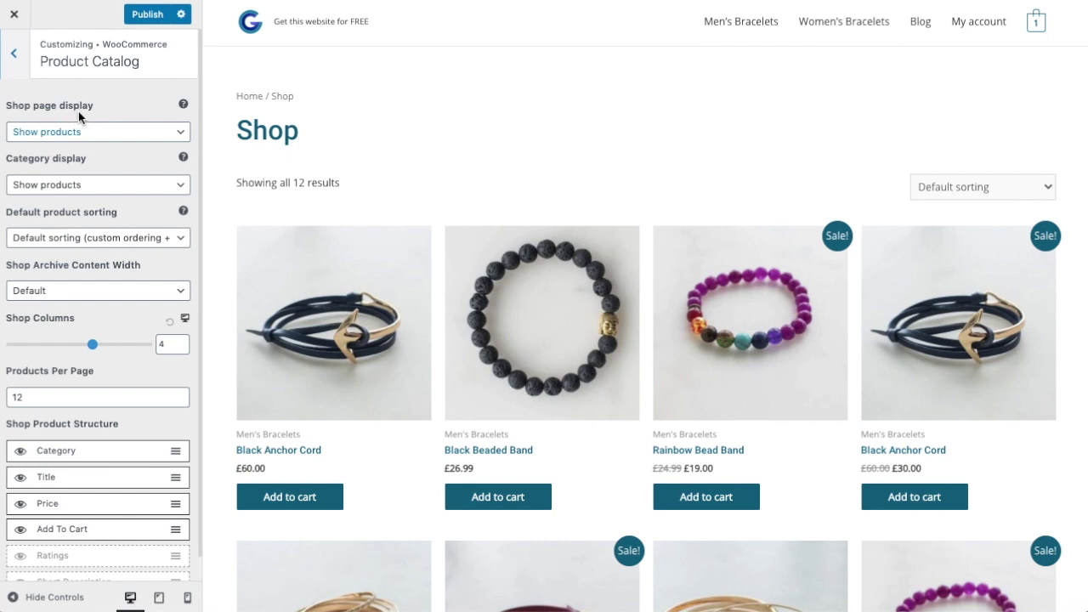
key("Tab")
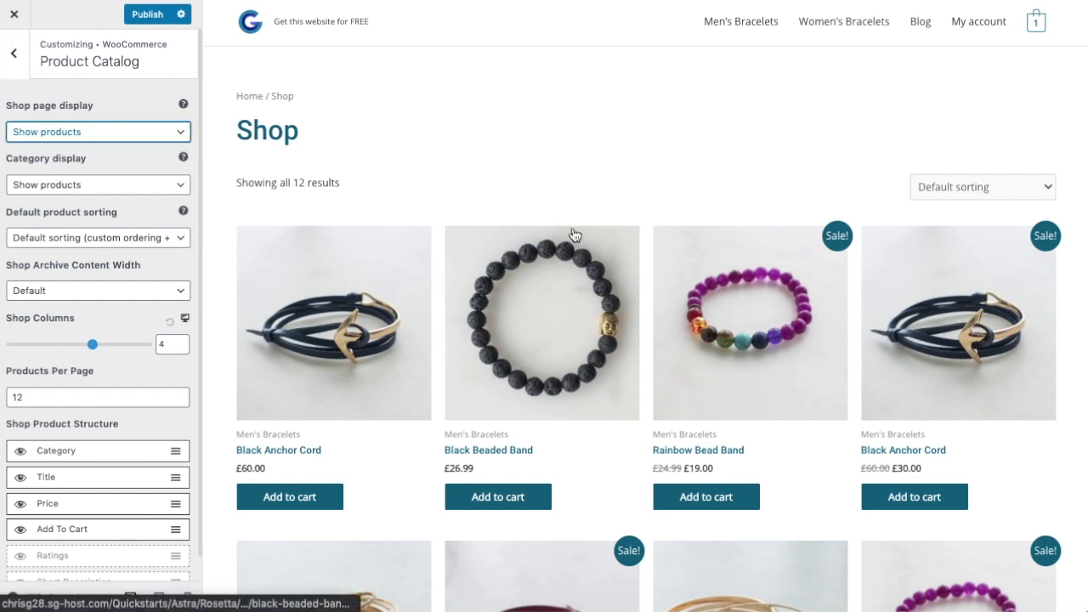
scroll(553, 251, "down", 8)
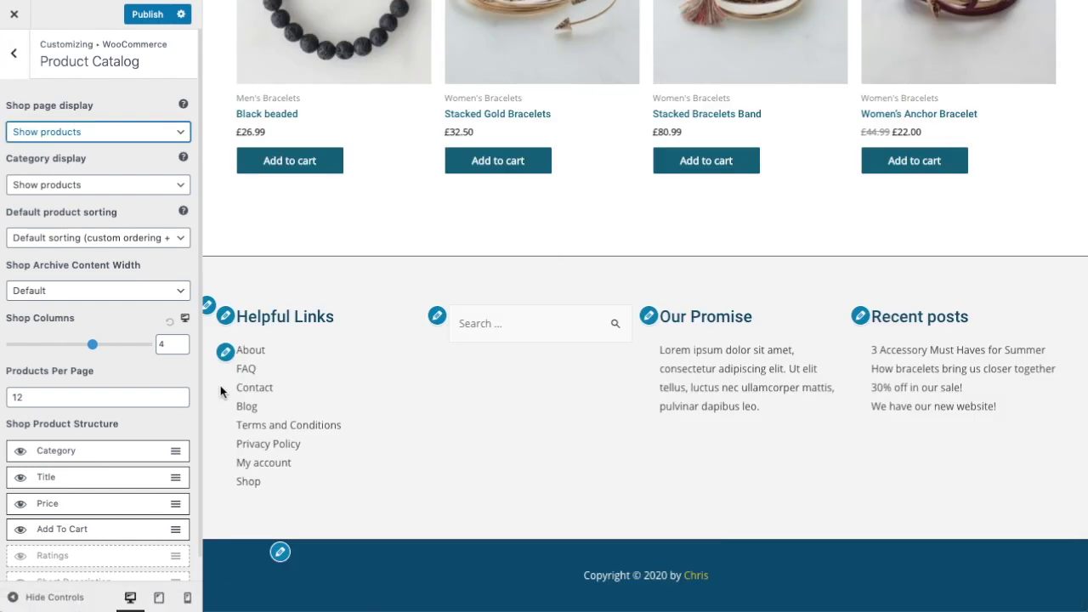
scroll(626, 388, "up", 10)
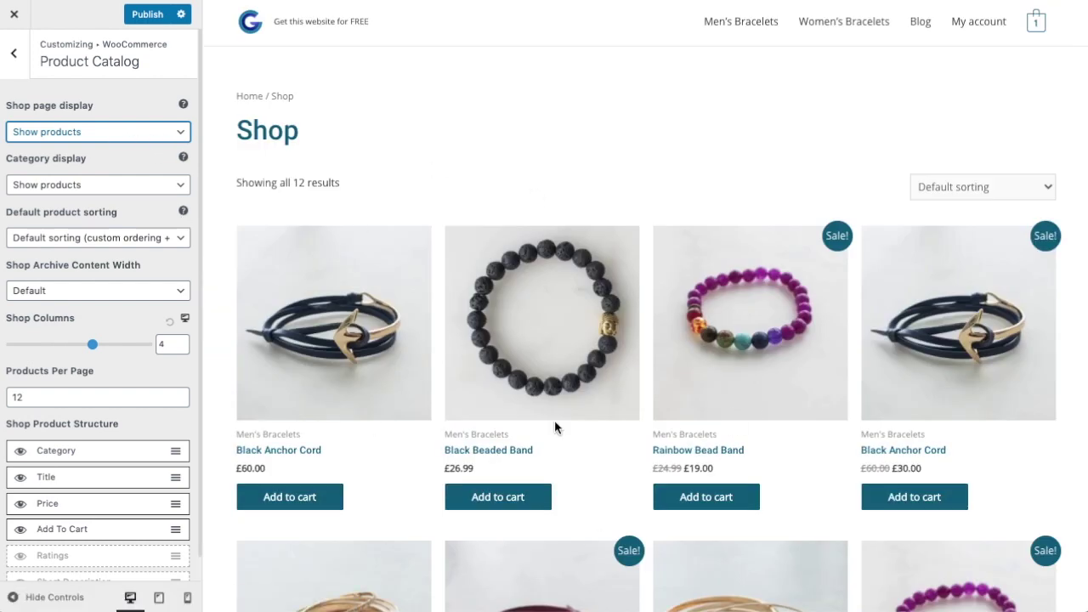
left_click(128, 134)
left_click(96, 145)
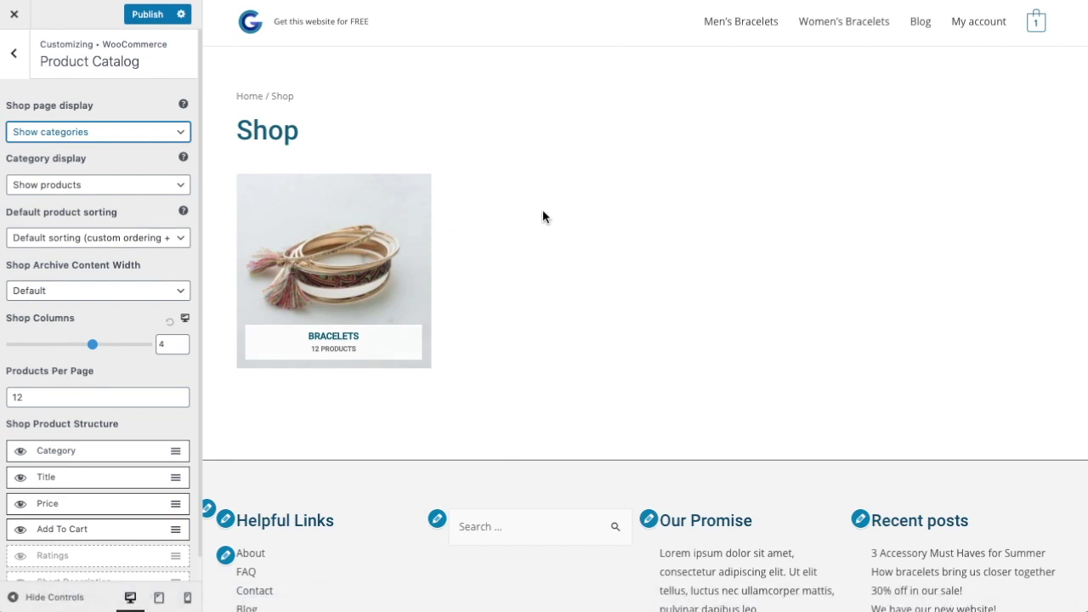
Preview the shop page with its display set to Show categories & products, and set the display back to Show products
left_click(153, 132)
left_click(124, 146)
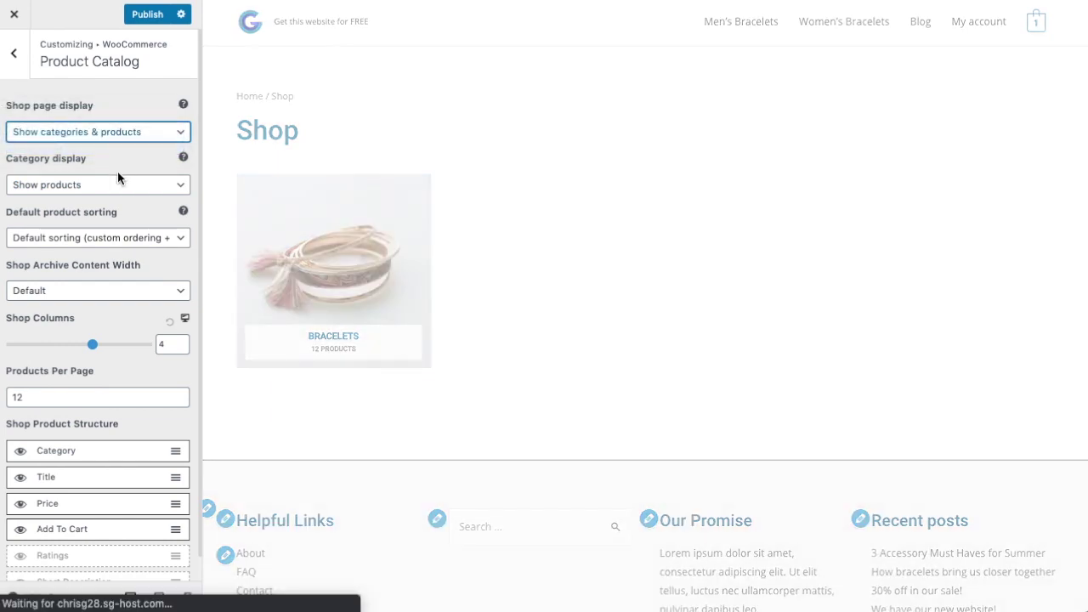
scroll(687, 287, "down", 4)
scroll(578, 372, "up", 4)
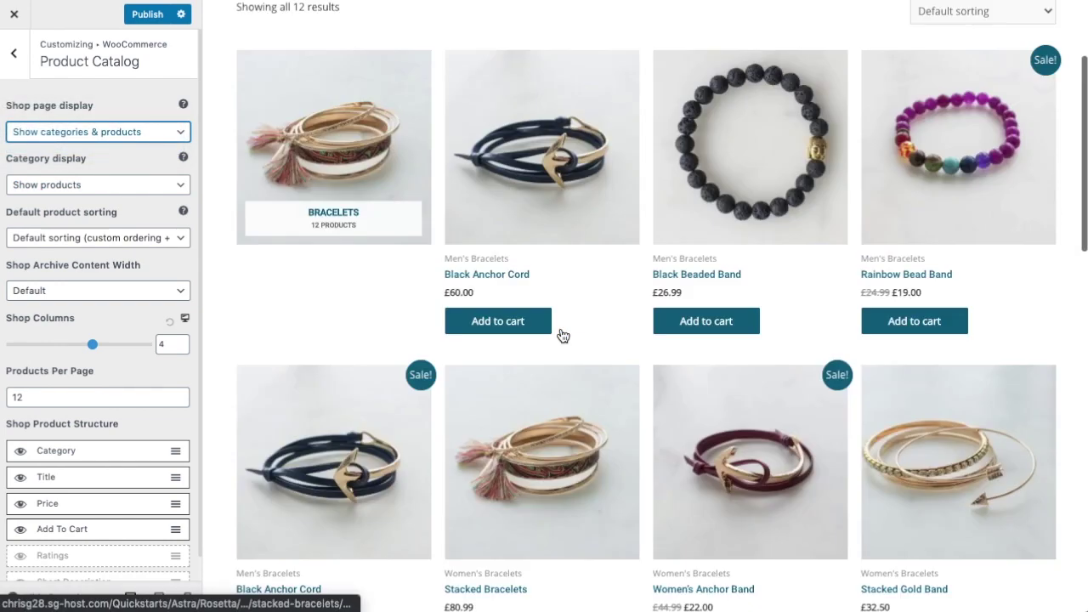
left_click(111, 132)
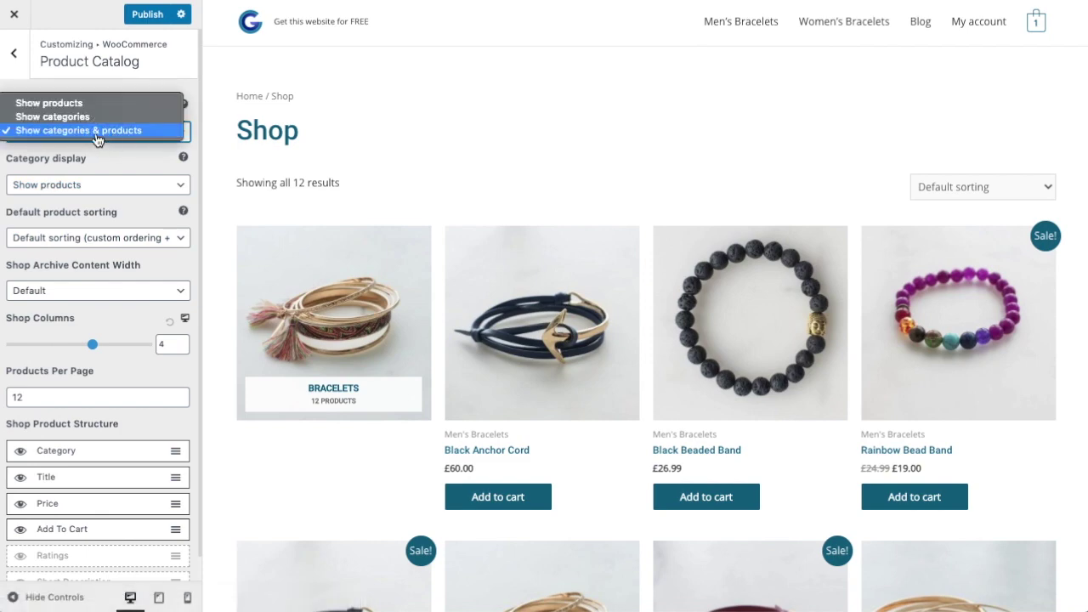
left_click(88, 103)
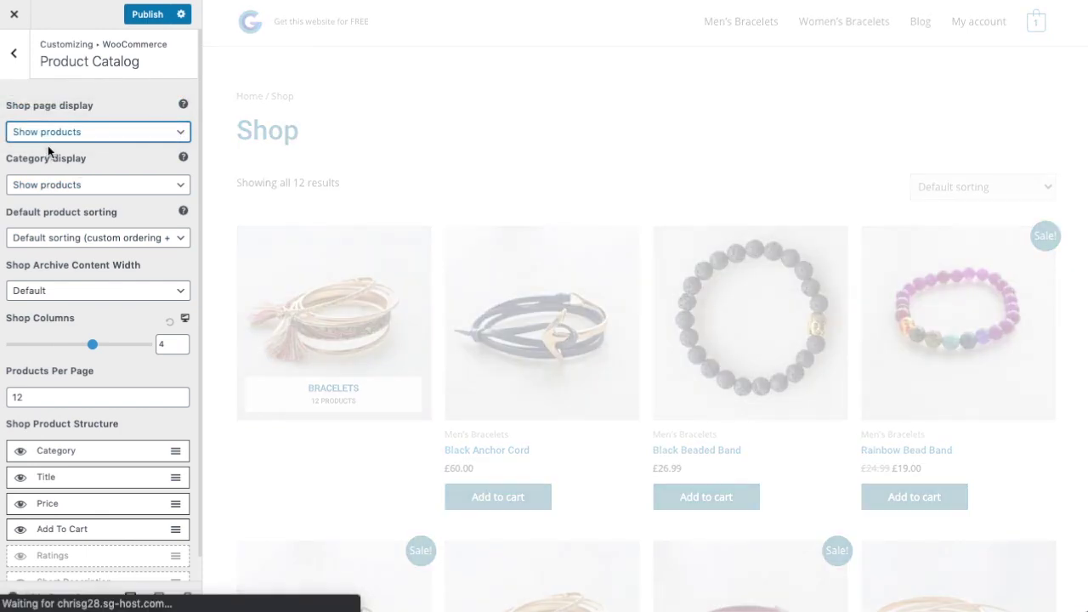
Set Shop Columns to 3 to preview the wider product grid, and return the value to 4
scroll(158, 215, "down", 1)
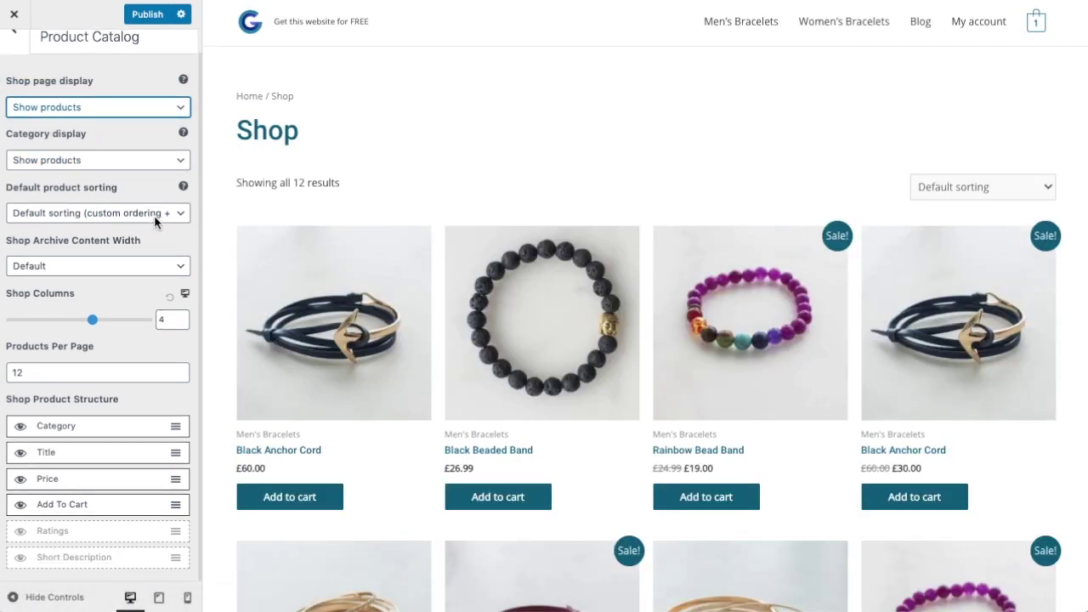
left_click(182, 323)
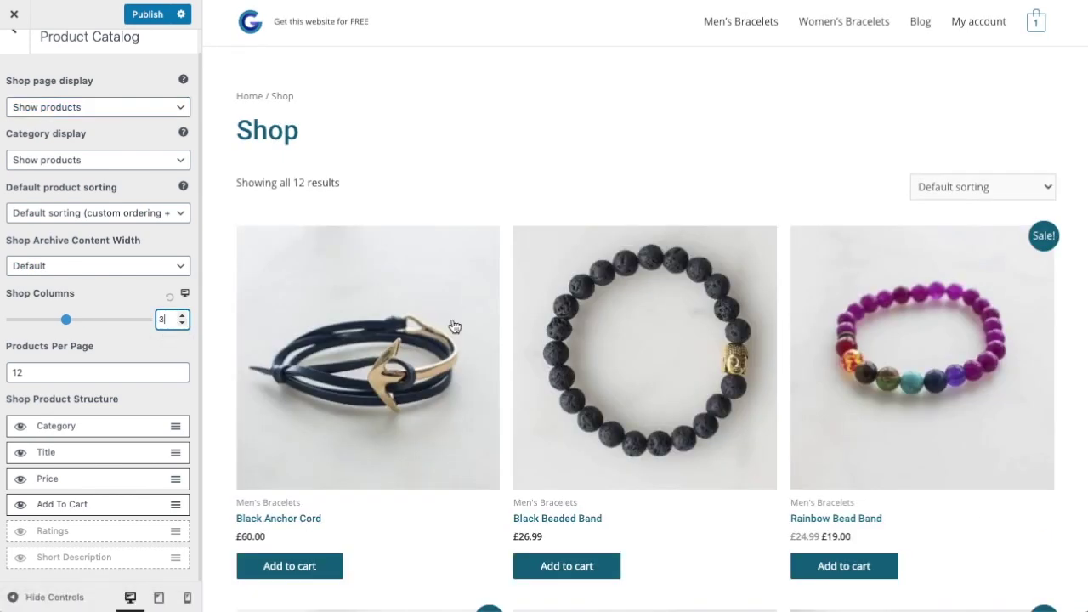
scroll(453, 324, "down", 3)
scroll(453, 324, "up", 1)
left_click(182, 314)
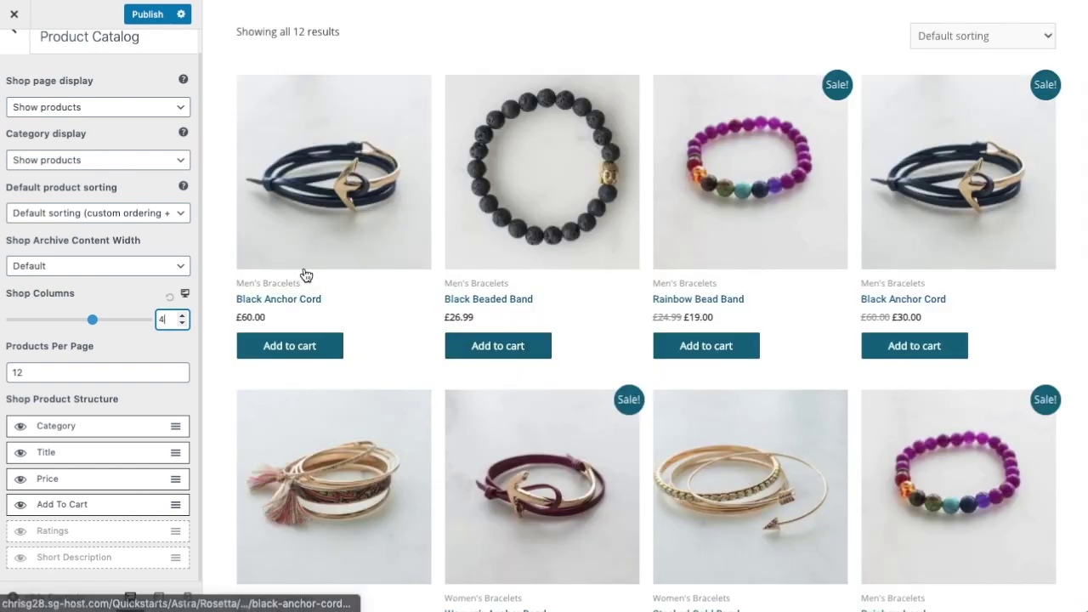
scroll(305, 272, "down", 1)
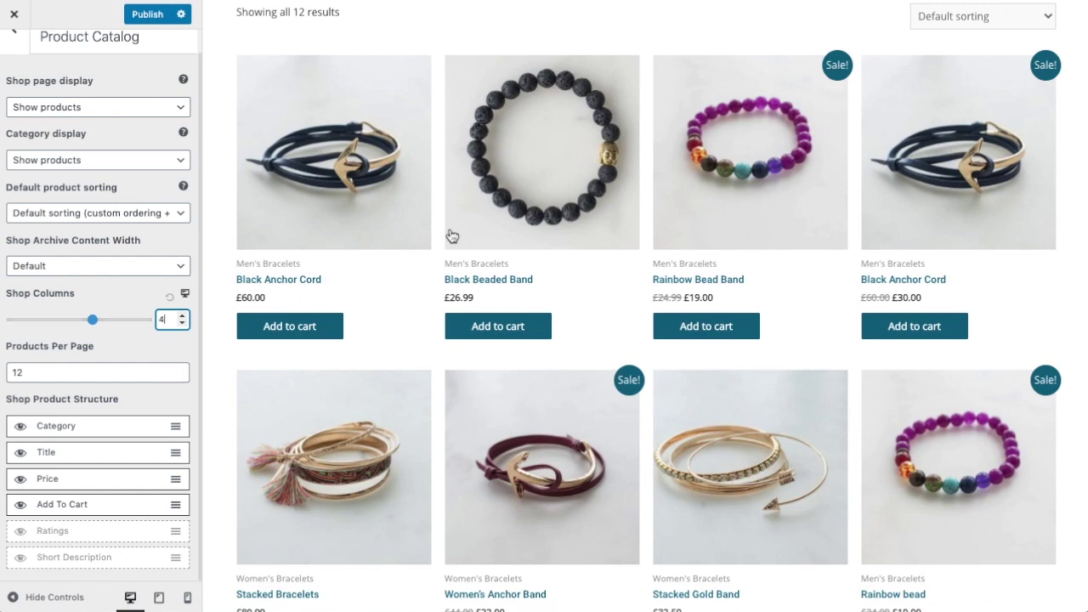
Try Shop Columns at 5 to compare the product grid layout, and restore the value to 4
scroll(444, 236, "down", 8)
scroll(444, 240, "up", 1)
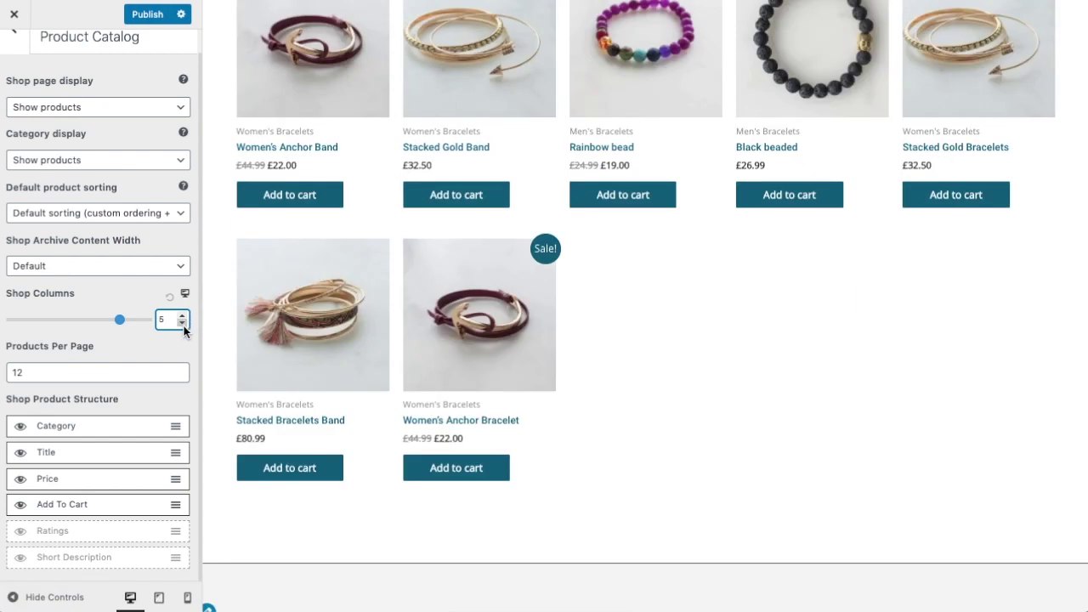
left_click(182, 324)
left_click(182, 324)
left_click(182, 315)
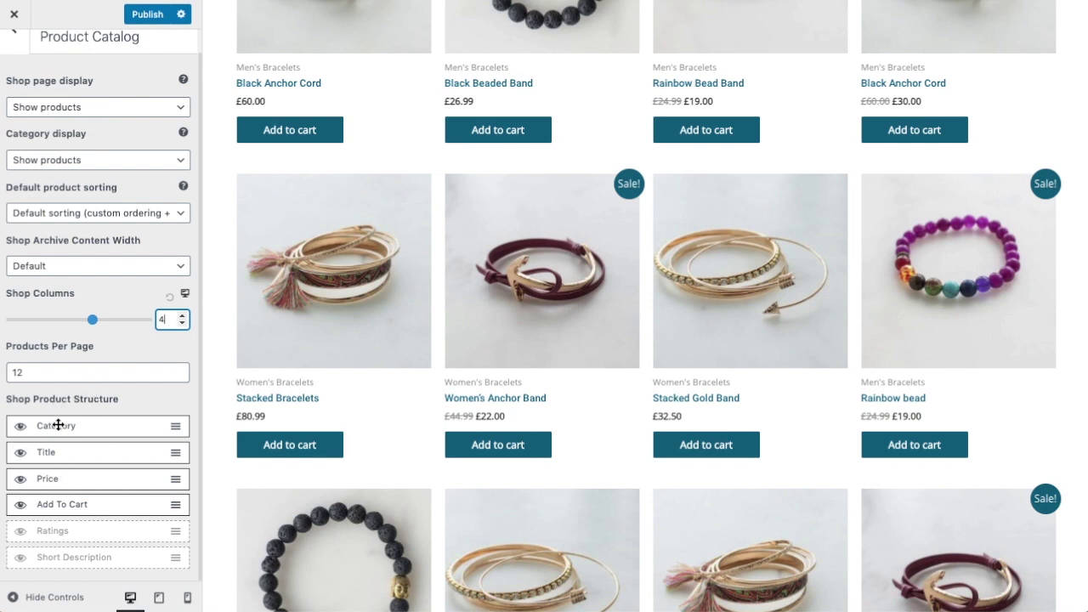
Move Category below Title in the Shop Product Structure to preview the new order, and move it back above Title
left_click_drag(118, 429, 104, 471)
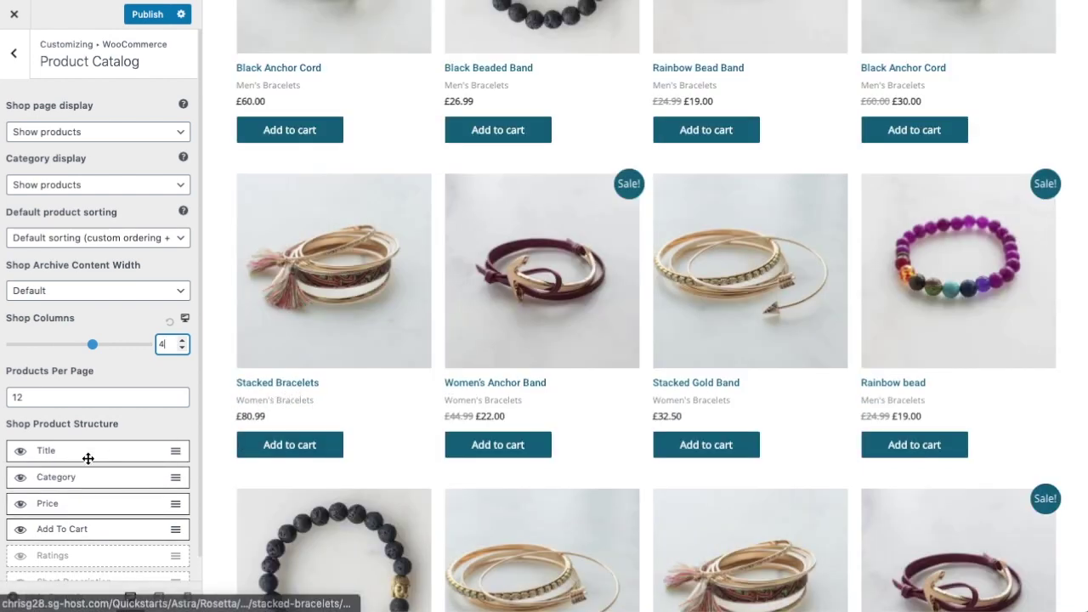
left_click_drag(77, 481, 85, 459)
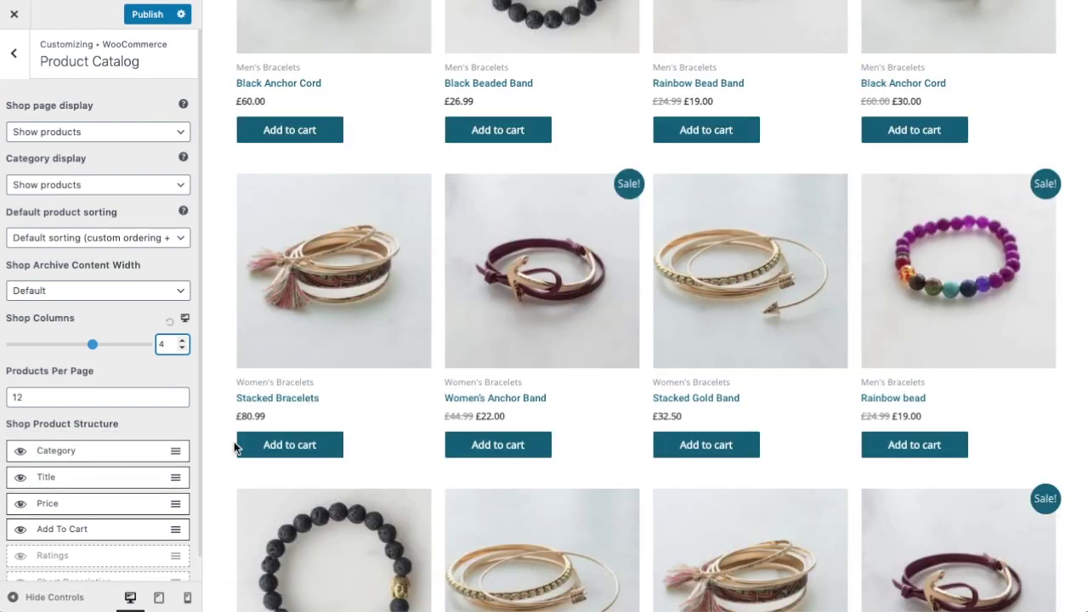
Leave the Product Catalog settings for the WooCommerce section list and open the Checkout options
scroll(102, 473, "down", 1)
scroll(102, 473, "up", 1)
left_click(24, 73)
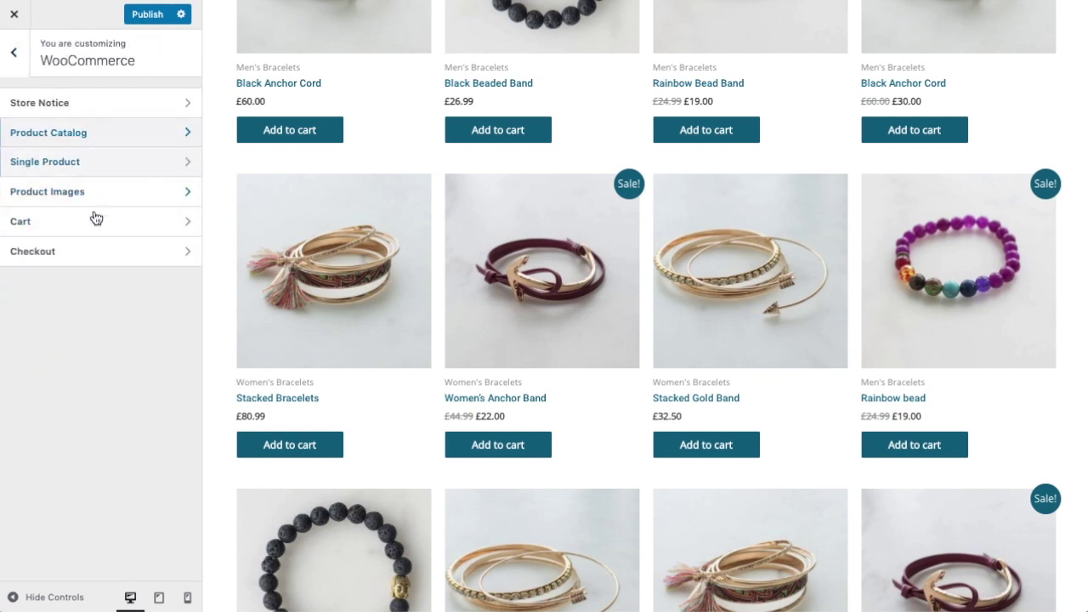
left_click(100, 243)
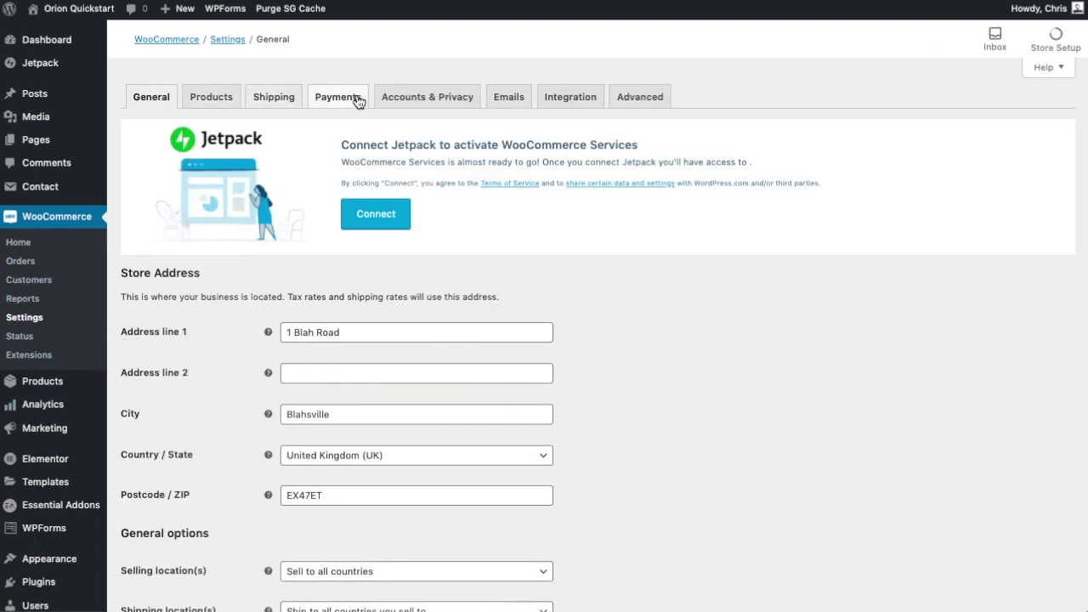
Open the Products and Shipping pages of the WooCommerce settings and read through the shipping zones information
left_click(240, 101)
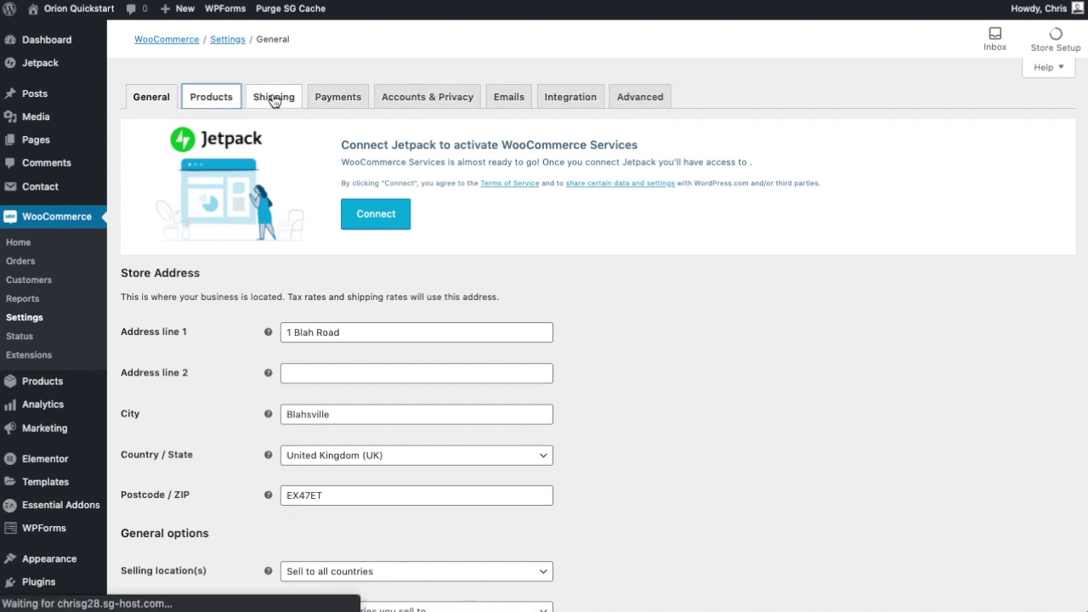
left_click(273, 103)
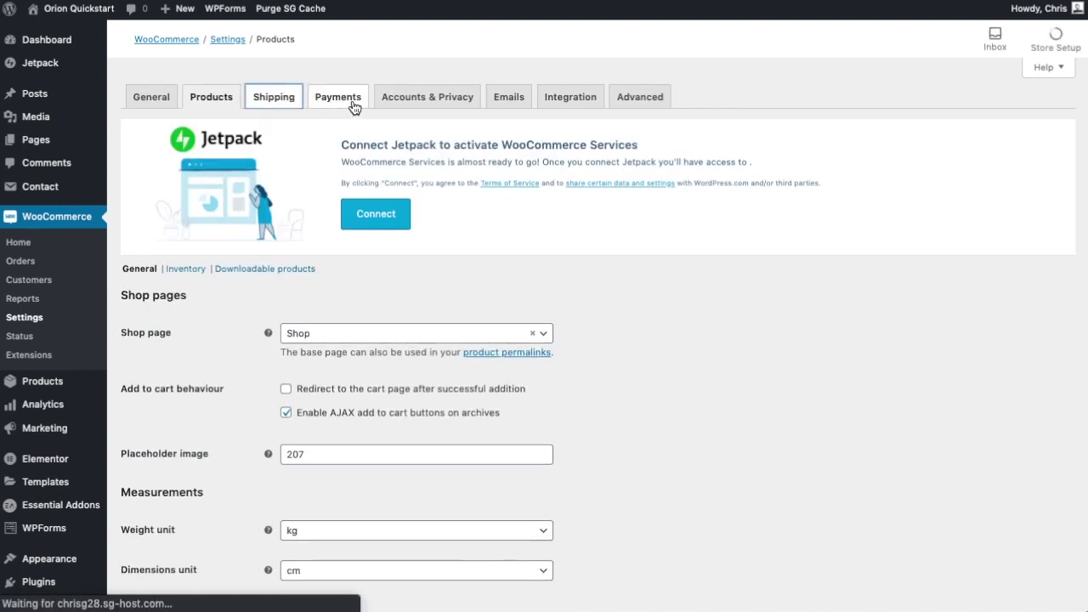
scroll(561, 293, "down", 5)
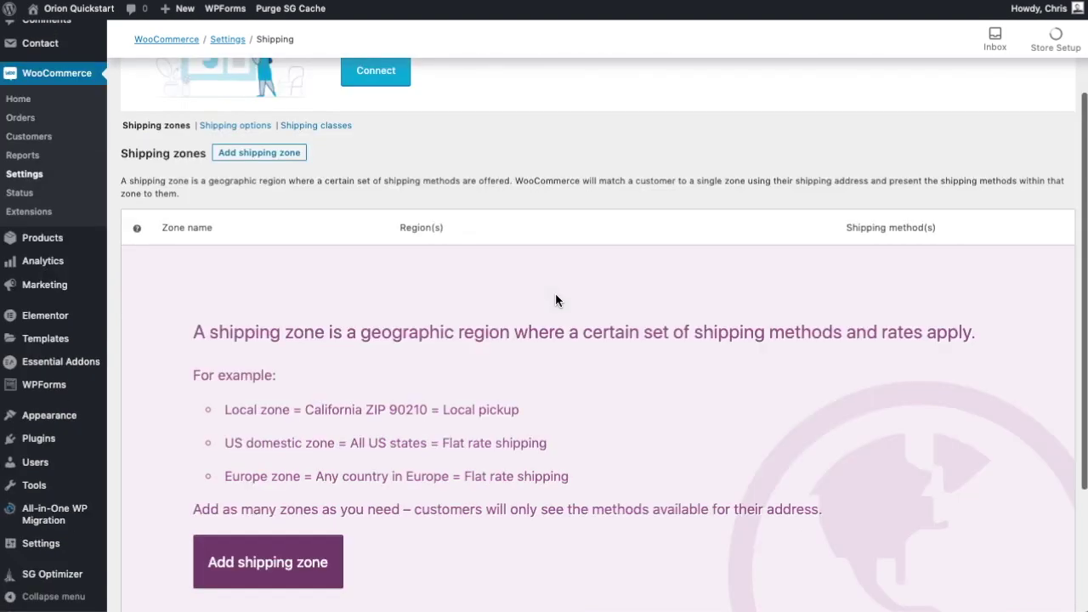
scroll(440, 351, "up", 5)
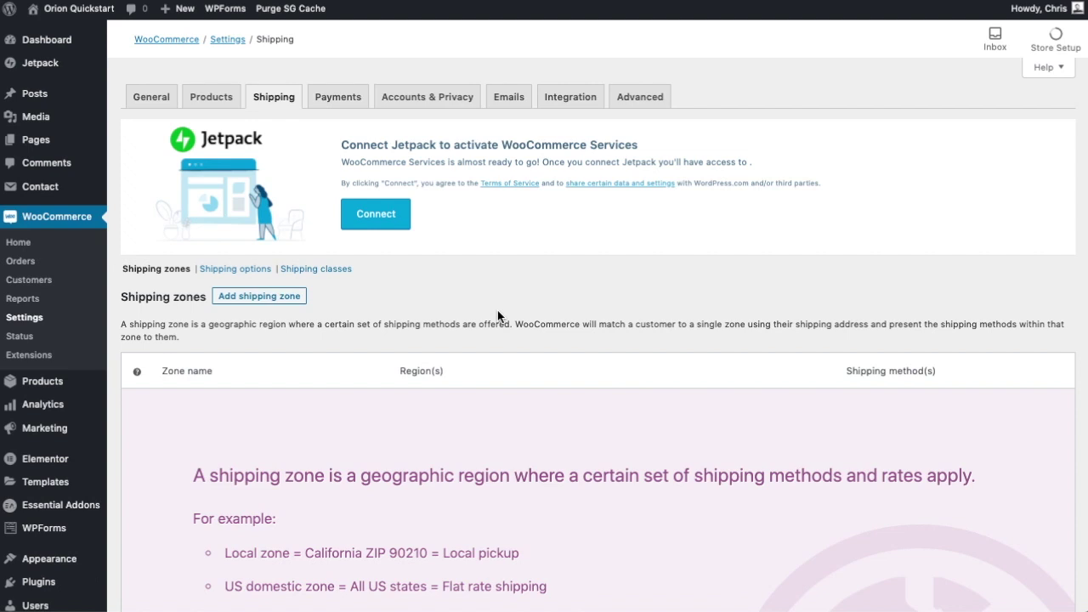
scroll(479, 307, "down", 2)
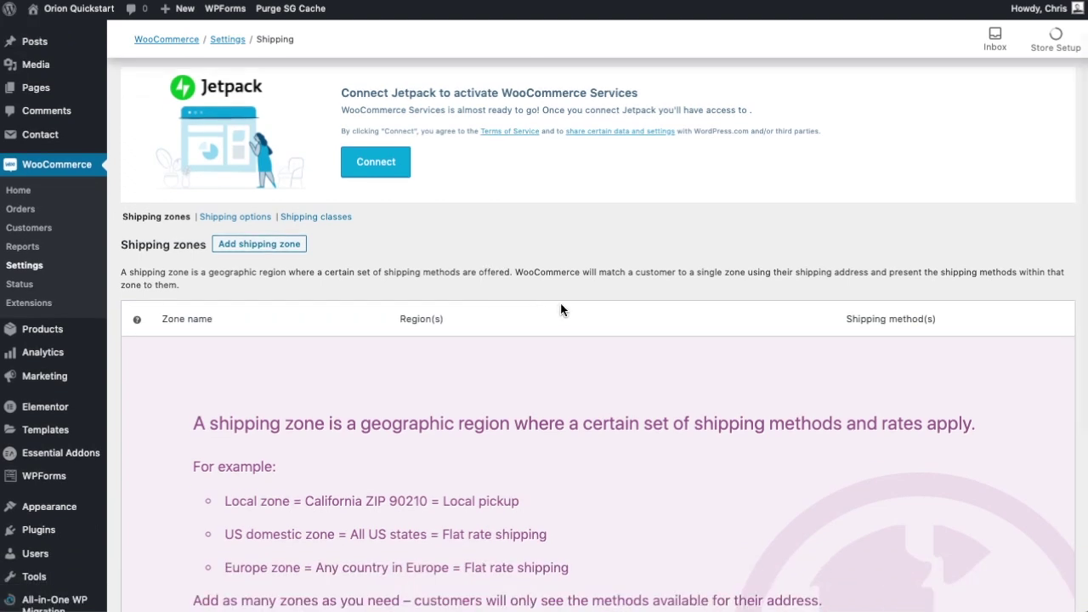
scroll(560, 303, "down", 1)
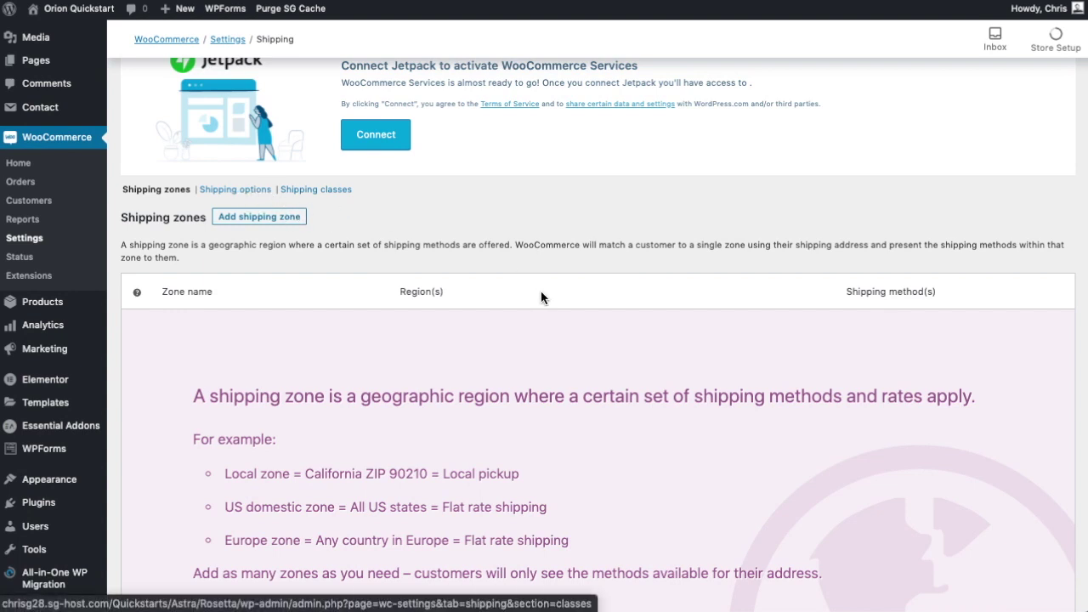
scroll(553, 298, "up", 3)
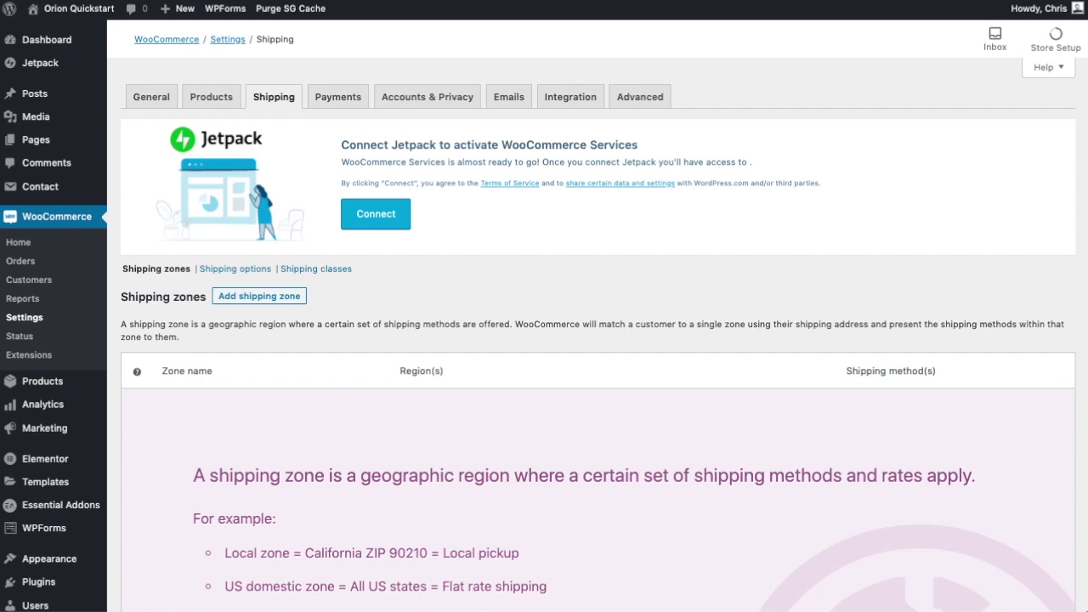
Open the live Orion Quickstart storefront from the WordPress admin
left_click(41, 11)
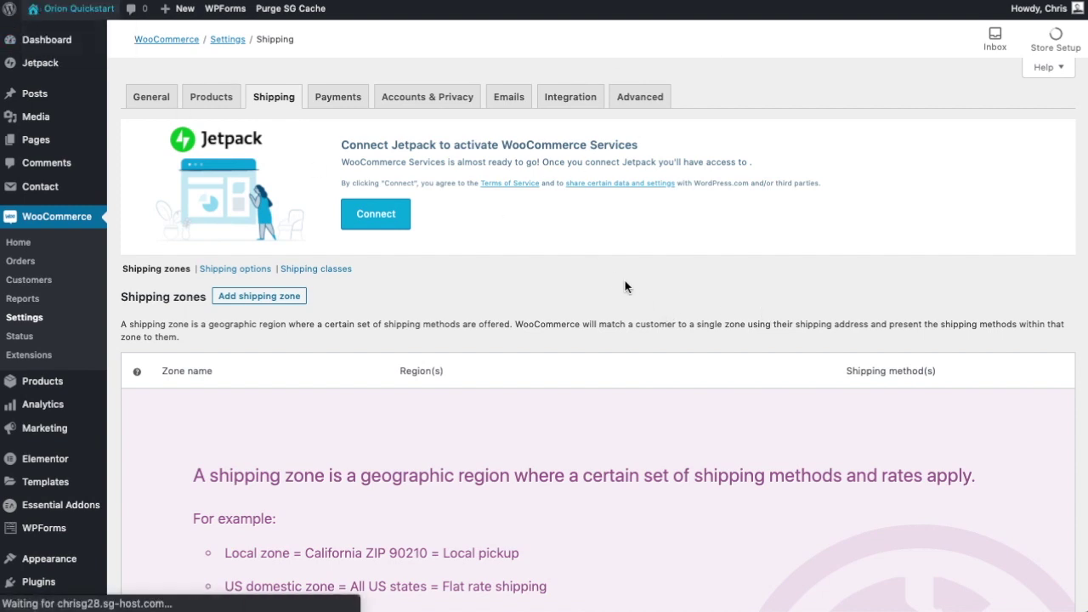